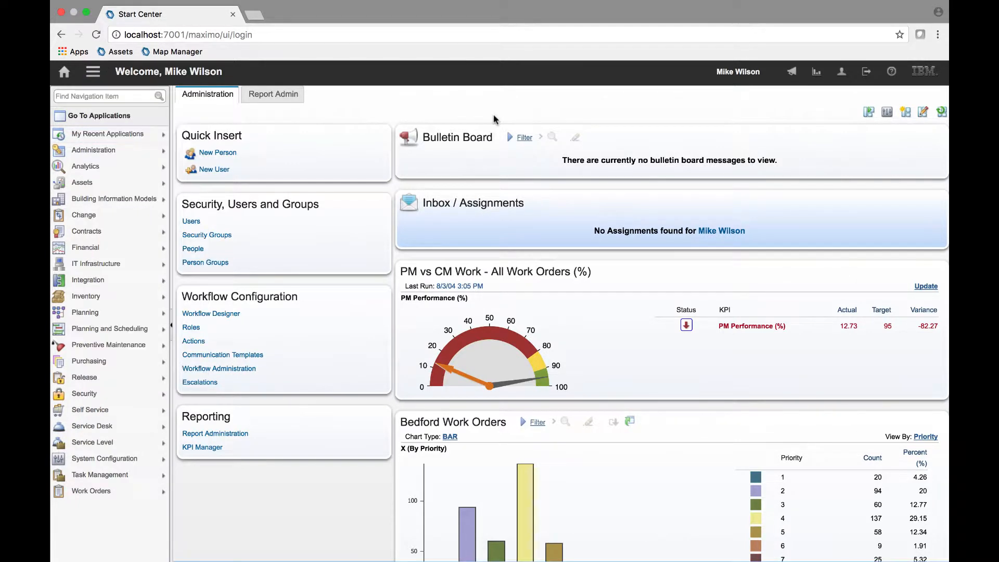
- Open the Automation Scripts application through the navigation search
{"action": "left_click", "coordinate": [124, 98]}
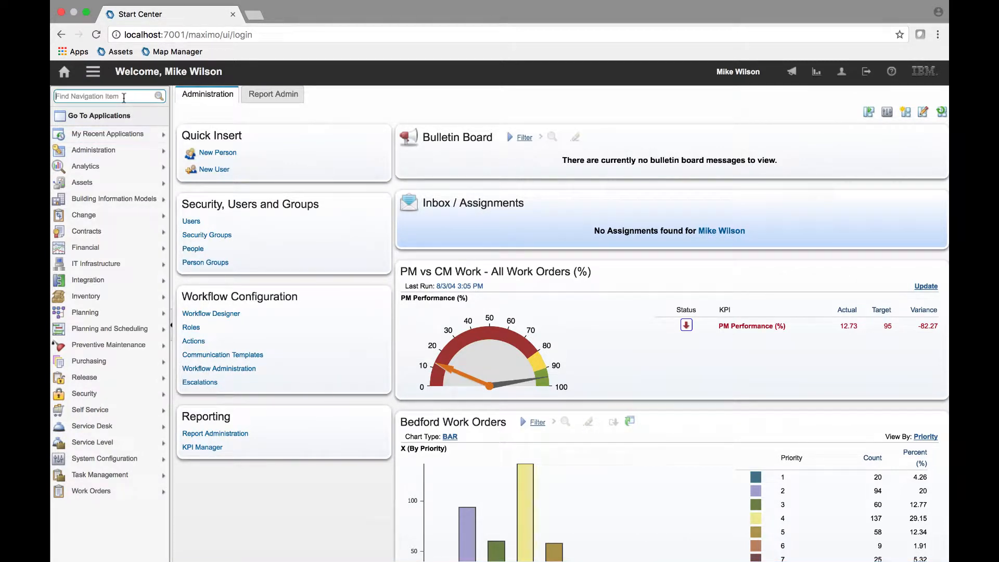
{"action": "type", "text": "automa"}
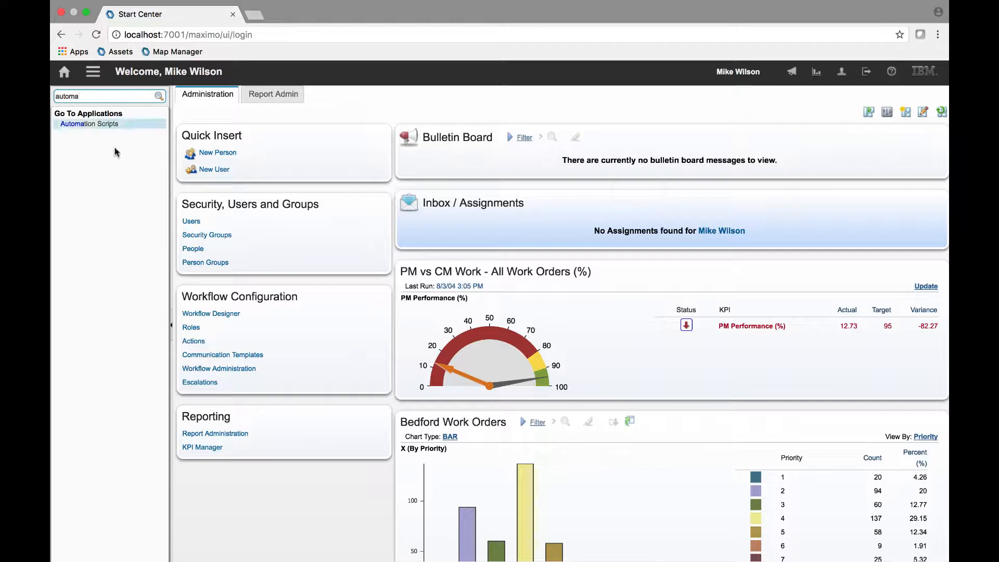
{"action": "left_click", "coordinate": [101, 129]}
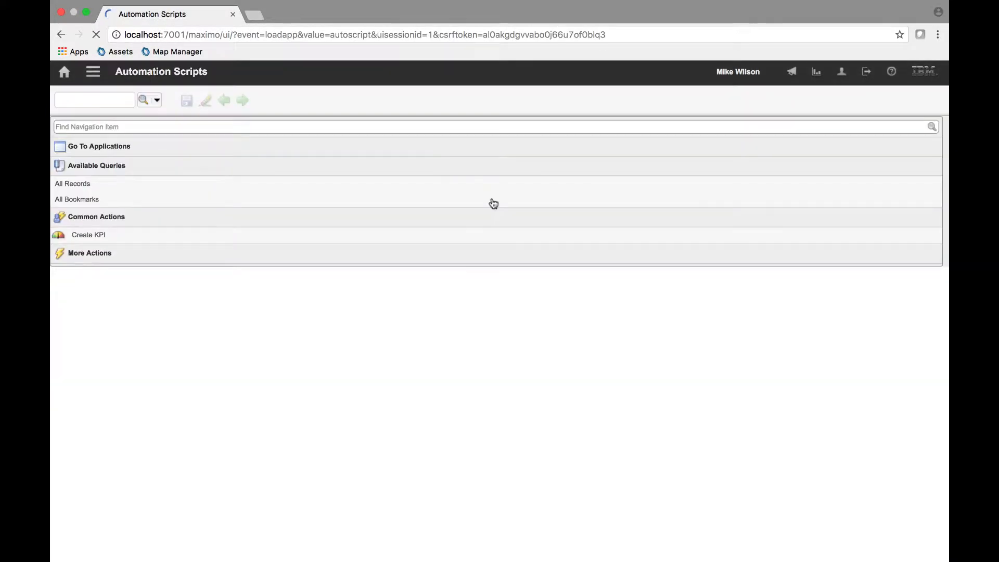
- List all scripts and filter the list by script name "auto"
{"action": "left_click", "coordinate": [492, 183]}
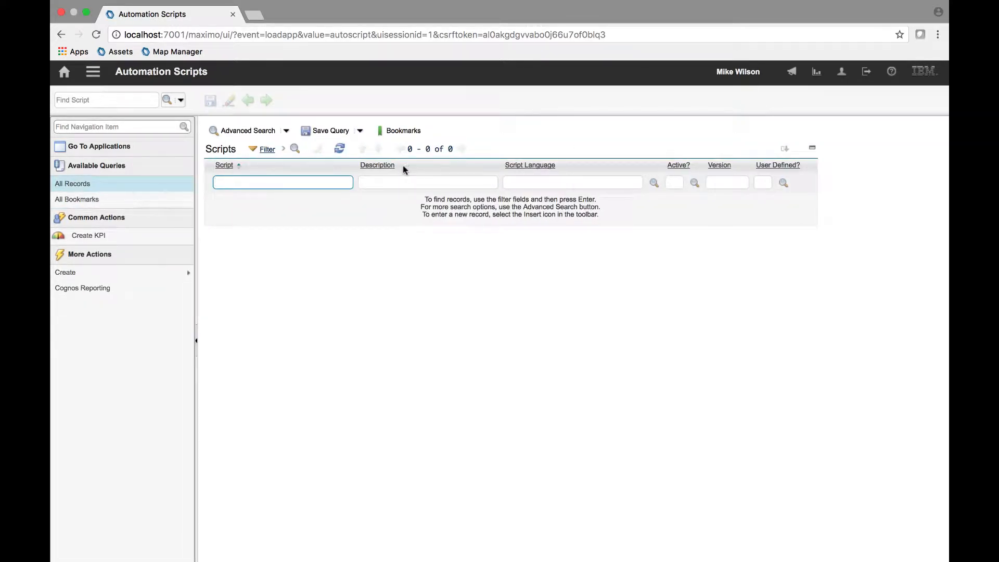
{"action": "key", "text": "Return"}
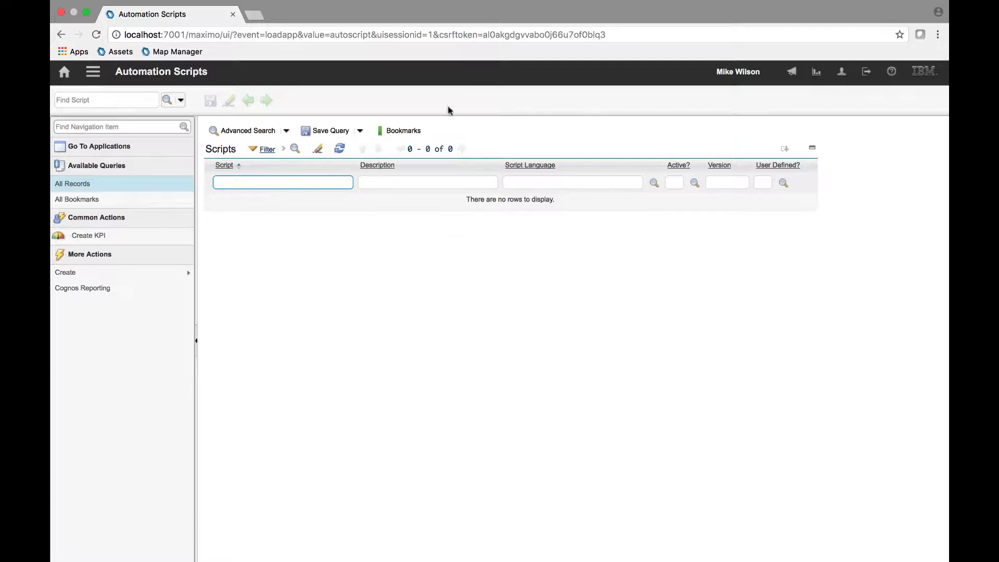
{"action": "left_click", "coordinate": [332, 185]}
{"action": "type", "text": "auto"}
{"action": "key", "text": "Return"}
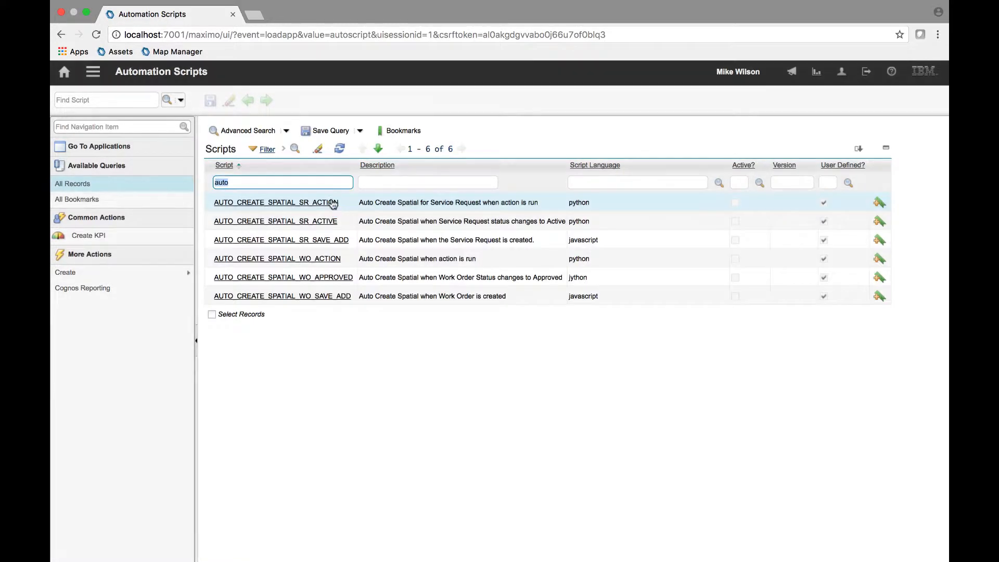
- Open the AUTO_CREATE_SPATIAL_WO_ACTION script, mark it Active, and save it, checking its launch point
{"action": "left_click", "coordinate": [501, 146]}
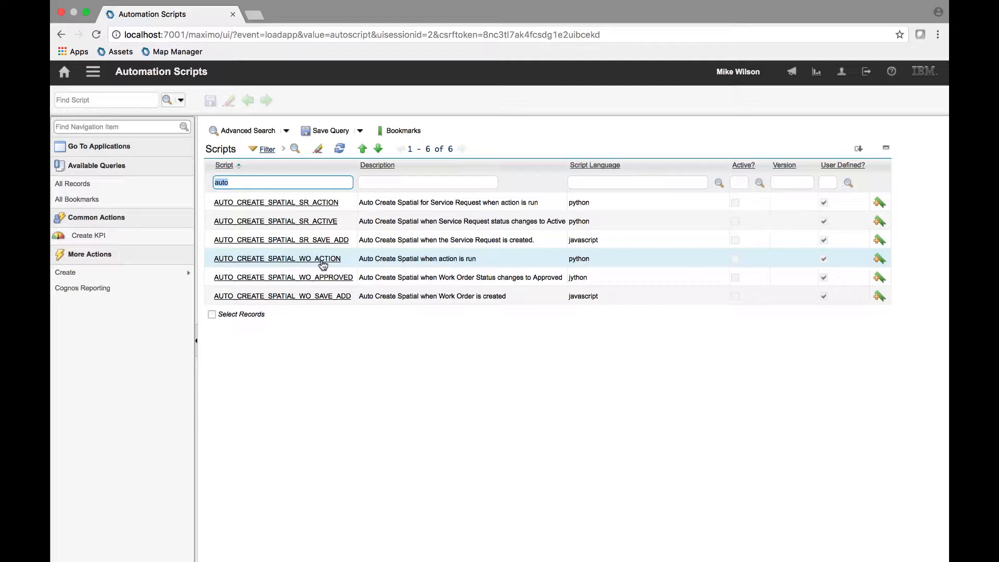
{"action": "left_click", "coordinate": [323, 259]}
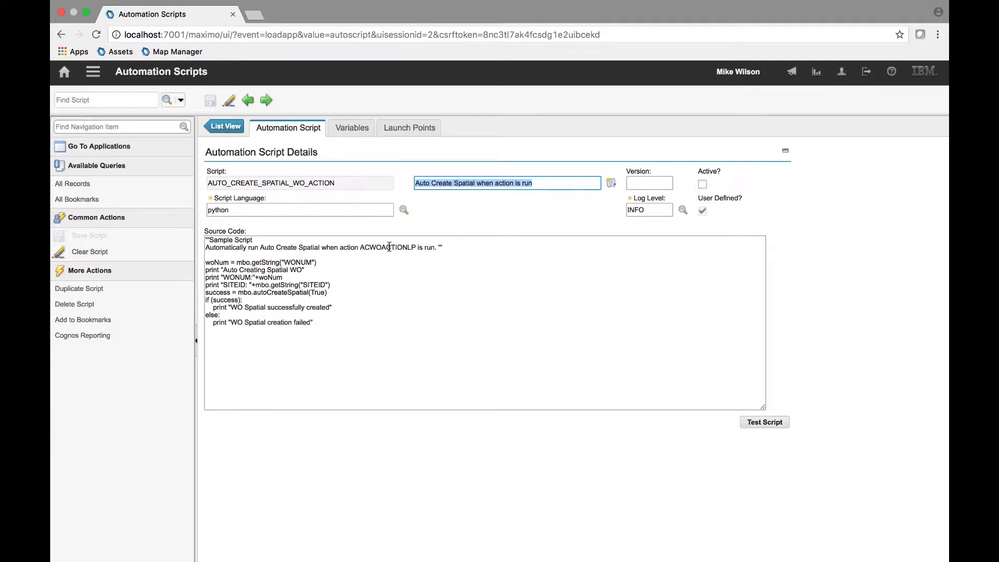
{"action": "left_click", "coordinate": [455, 239]}
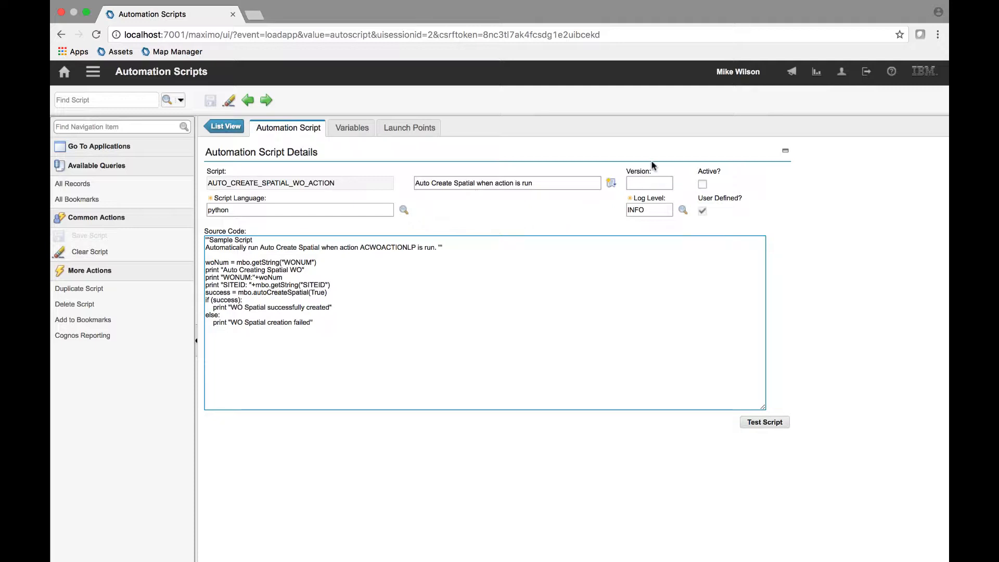
{"action": "left_click", "coordinate": [703, 184]}
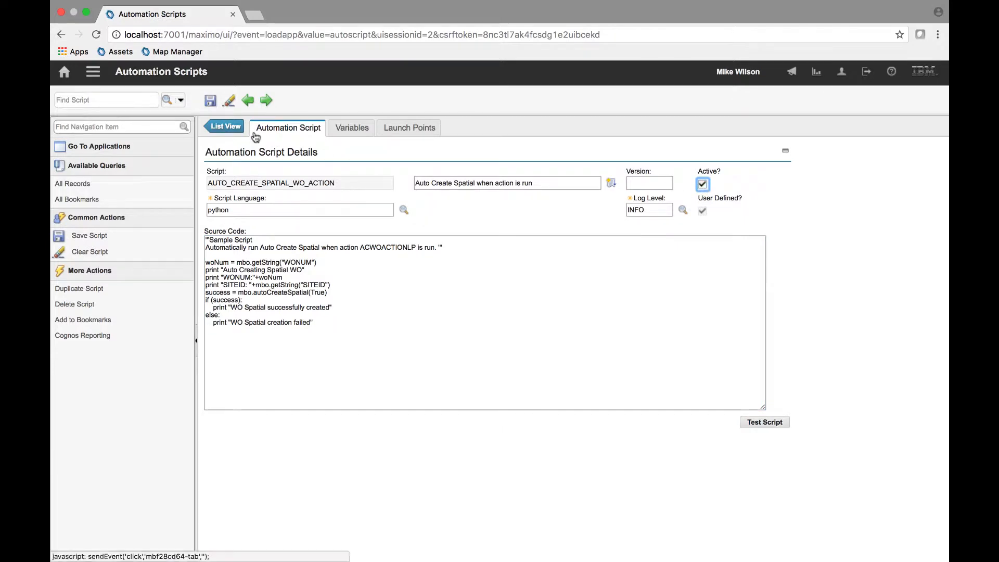
{"action": "left_click", "coordinate": [210, 101]}
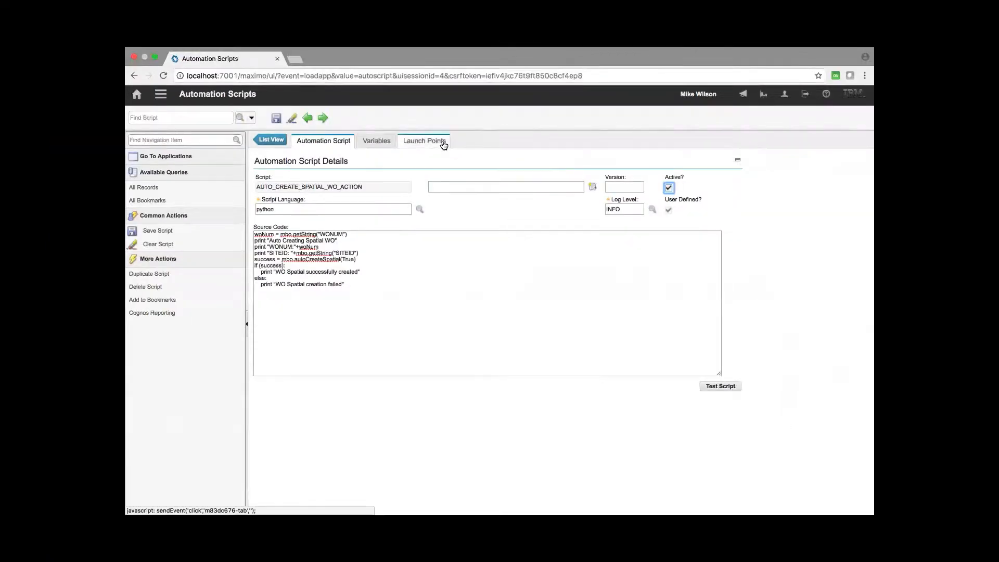
{"action": "left_click", "coordinate": [437, 140]}
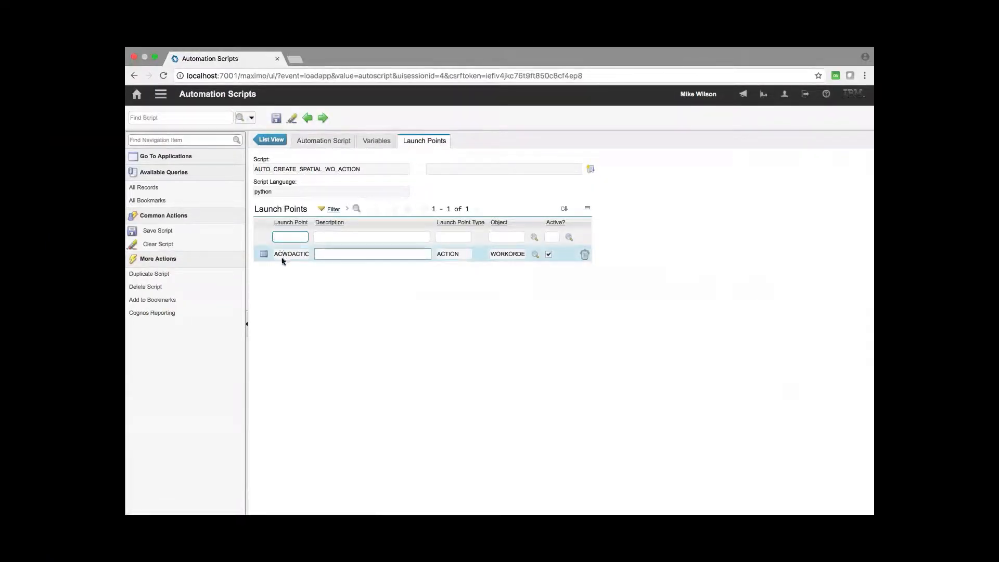
{"action": "left_click", "coordinate": [276, 118]}
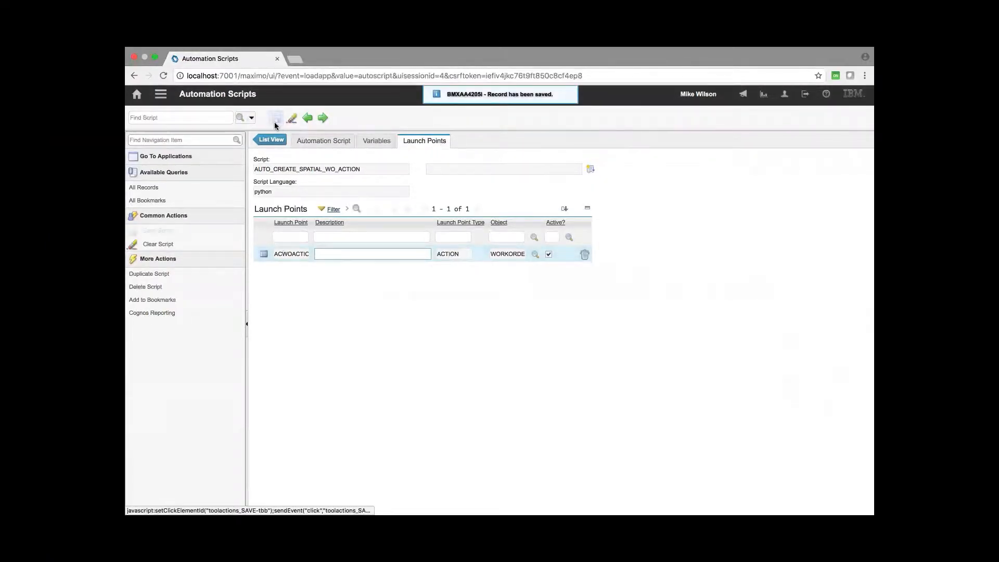
{"action": "double_click", "coordinate": [295, 256]}
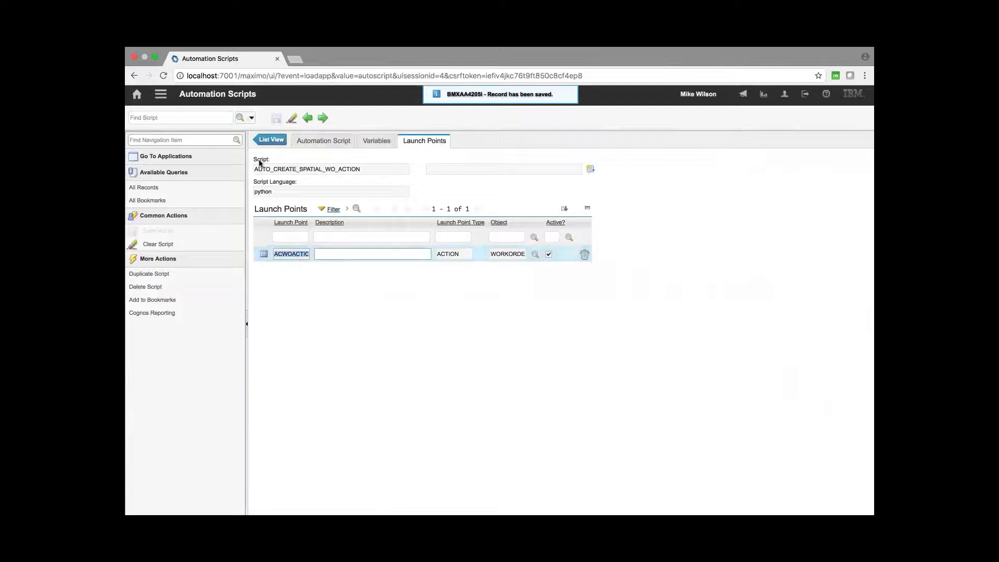
{"action": "left_click", "coordinate": [365, 123]}
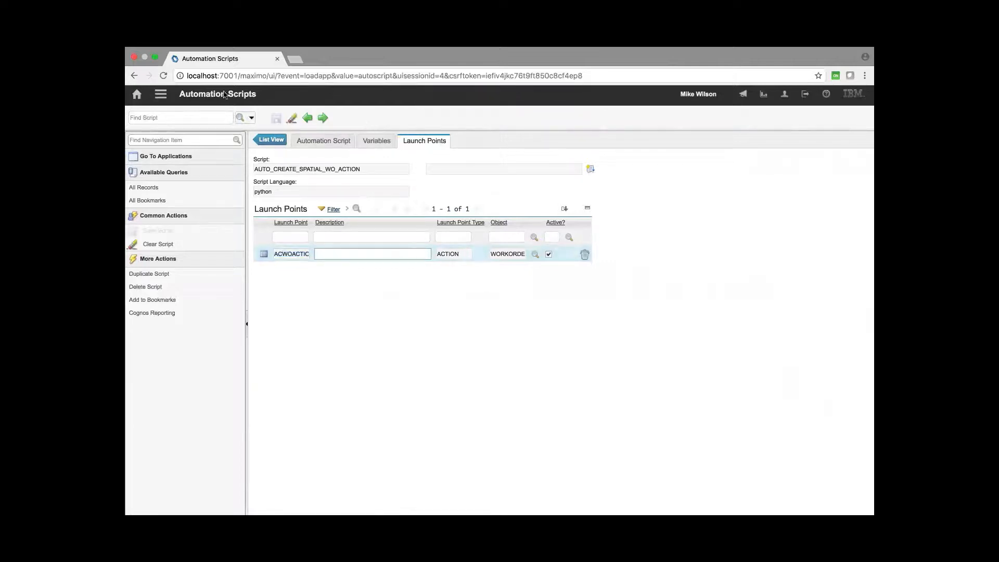
- Open escalation 1037 in the Escalations application
{"action": "left_click", "coordinate": [161, 98]}
{"action": "mouse_move", "coordinate": [206, 106]}
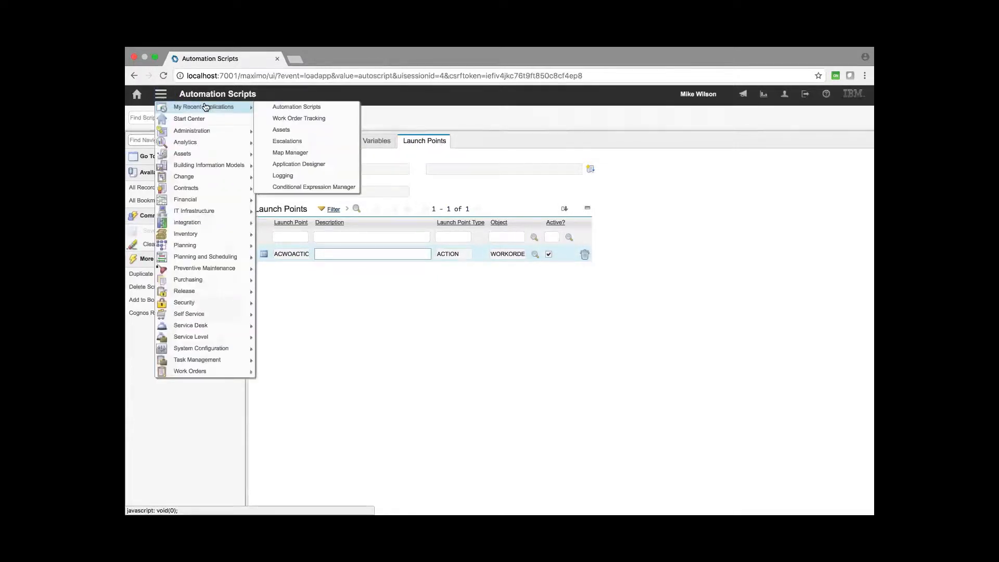
{"action": "left_click", "coordinate": [300, 141]}
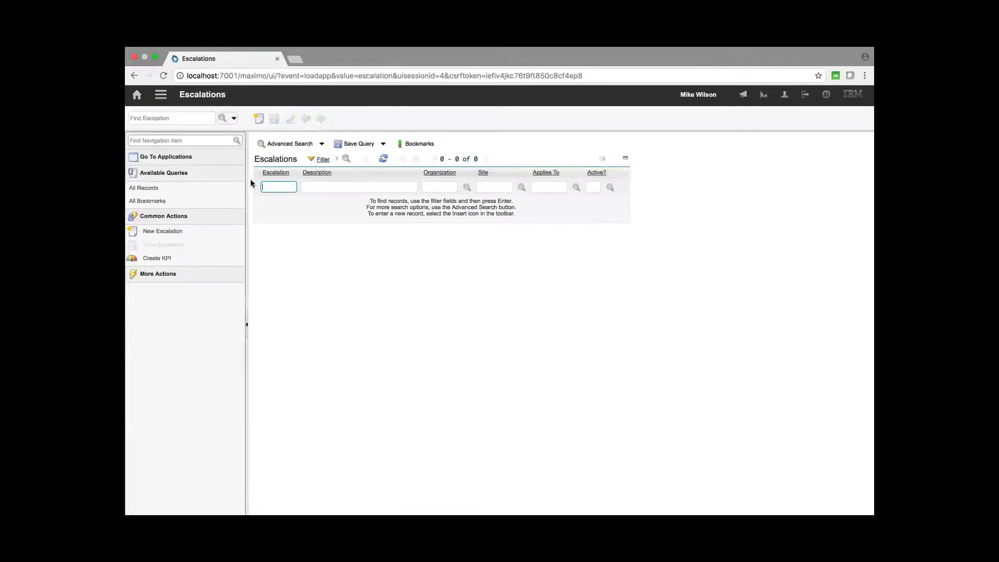
{"action": "type", "text": "1037"}
{"action": "key", "text": "Return"}
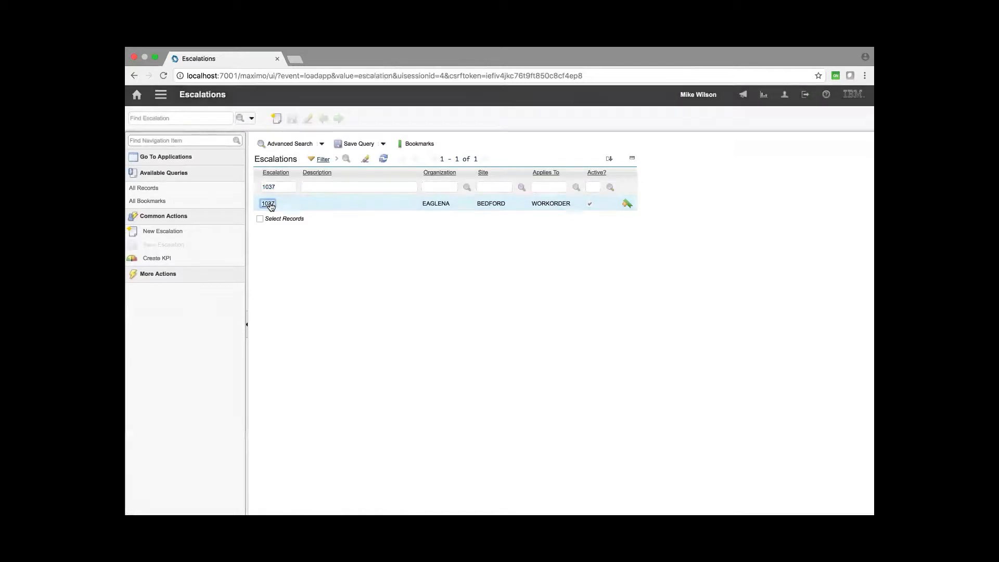
{"action": "left_click", "coordinate": [268, 203]}
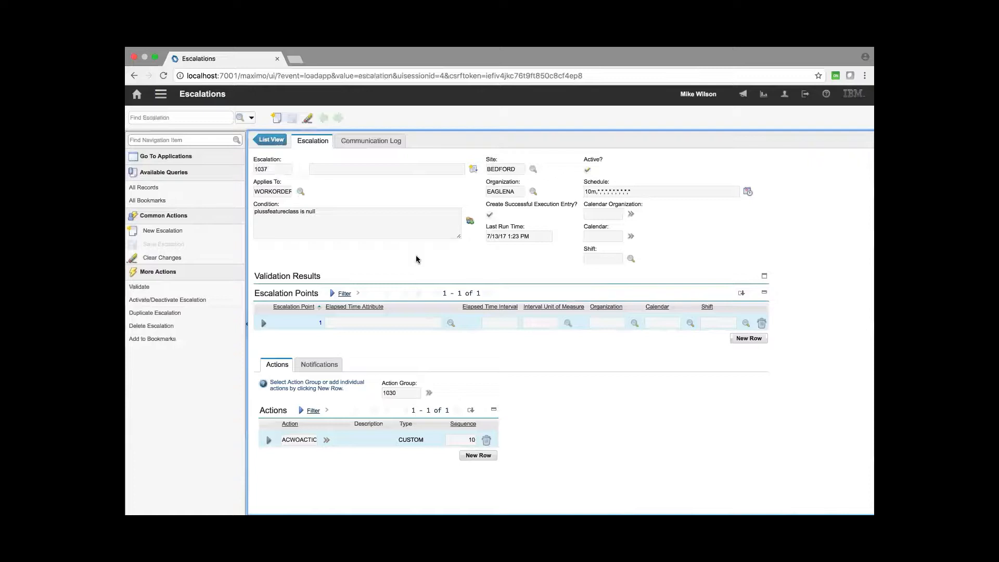
- Examine escalation point 1's condition and the ACWOACTIC action of escalation 1037
{"action": "left_click", "coordinate": [263, 323]}
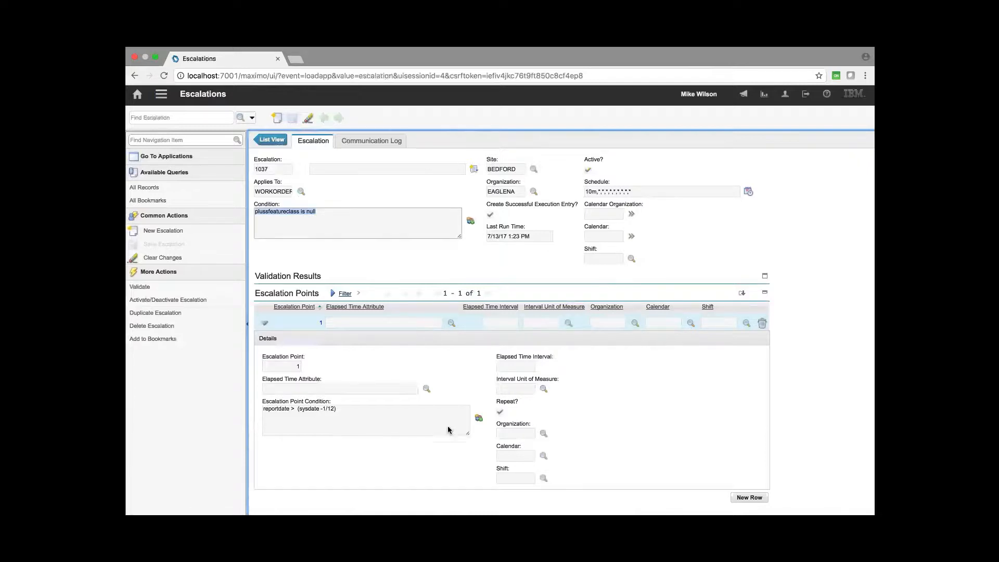
{"action": "left_click", "coordinate": [336, 408]}
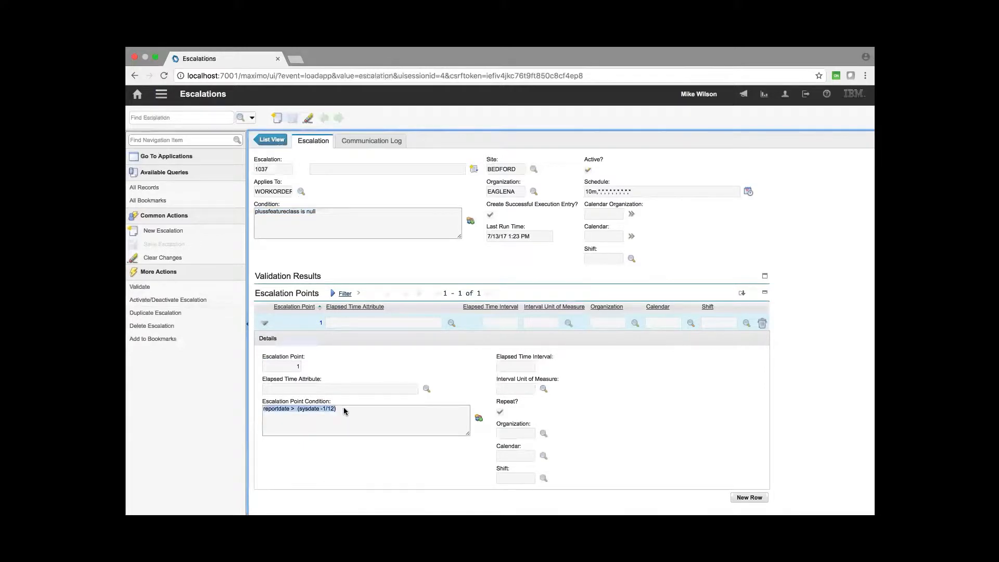
{"action": "left_click", "coordinate": [346, 408]}
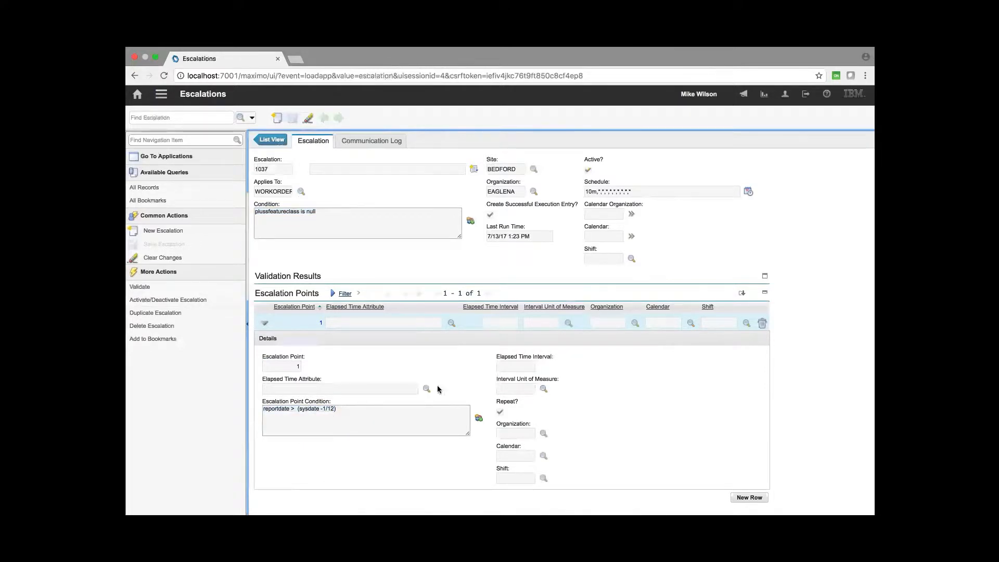
{"action": "scroll", "coordinate": [474, 269], "scroll_direction": "down", "scroll_amount": 5}
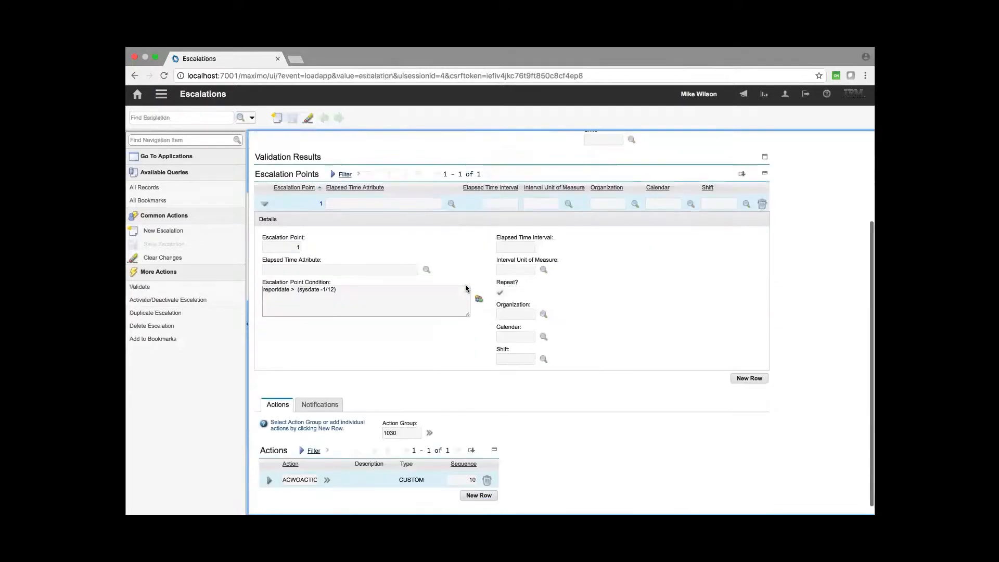
{"action": "left_click", "coordinate": [301, 473]}
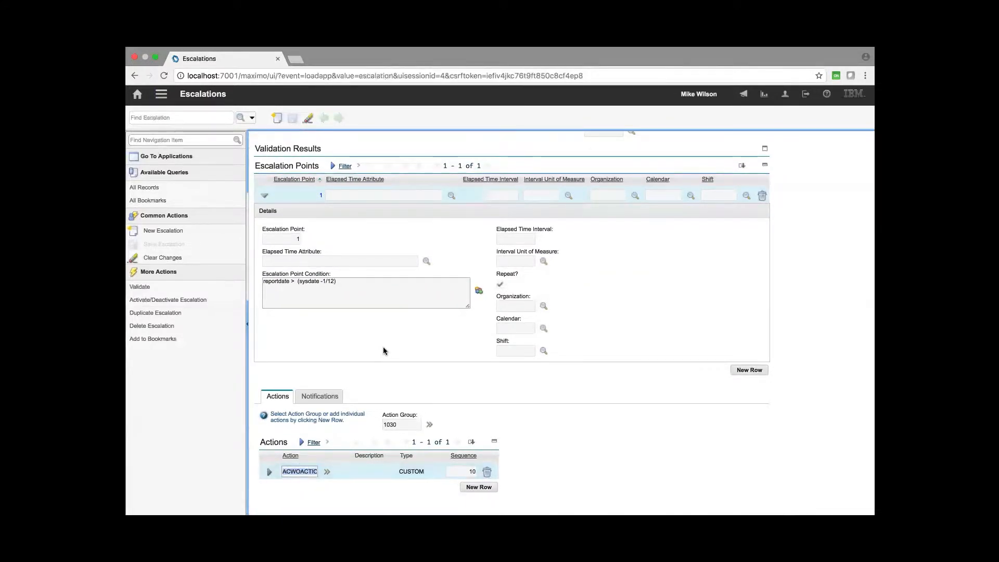
{"action": "scroll", "coordinate": [382, 349], "scroll_direction": "up", "scroll_amount": 3}
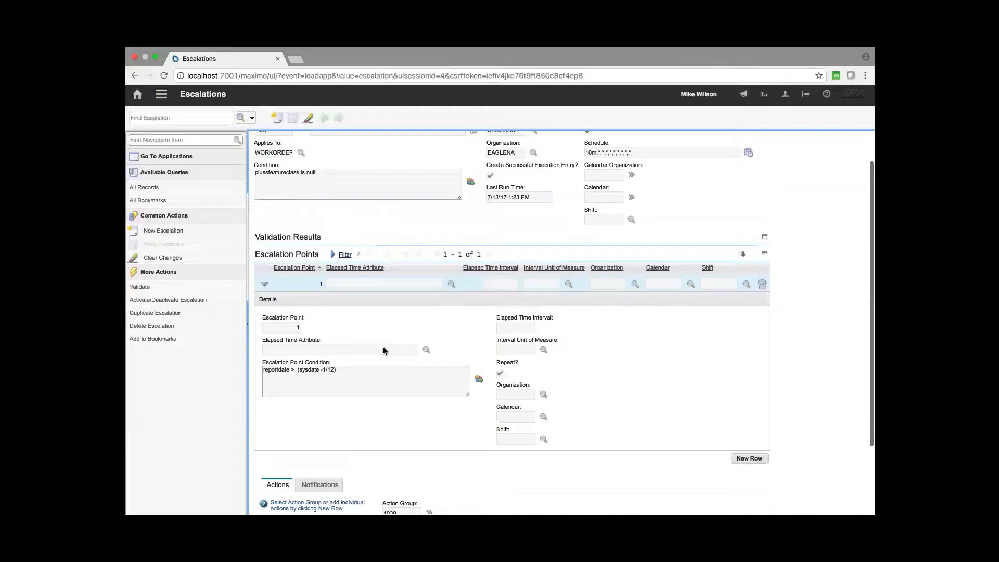
{"action": "scroll", "coordinate": [383, 351], "scroll_direction": "up", "scroll_amount": 3}
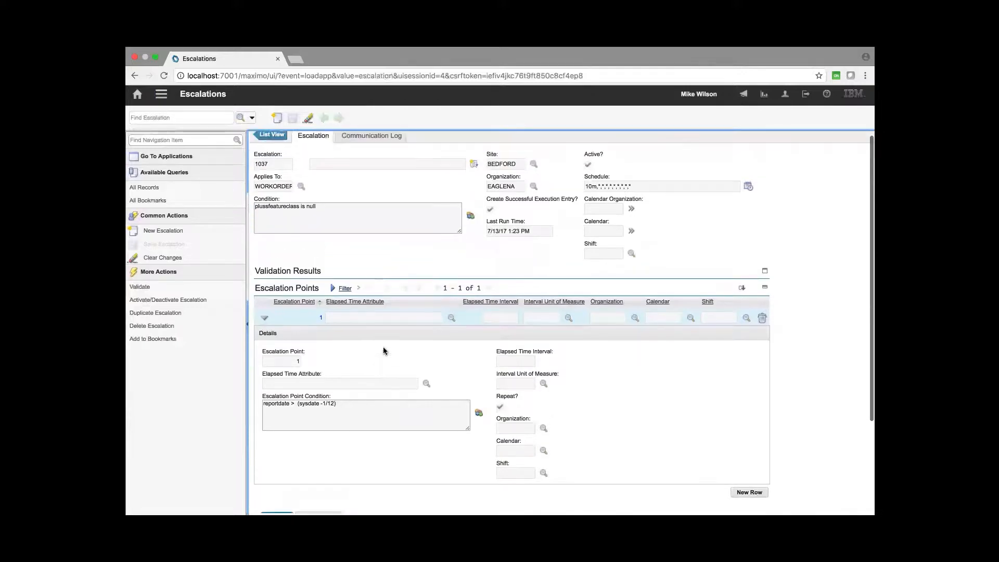
- Open the AUTO_CREATE_SPATIAL_WO_SAVE_ADD script, mark it Active, and save it
{"action": "left_click", "coordinate": [161, 94]}
{"action": "mouse_move", "coordinate": [196, 107]}
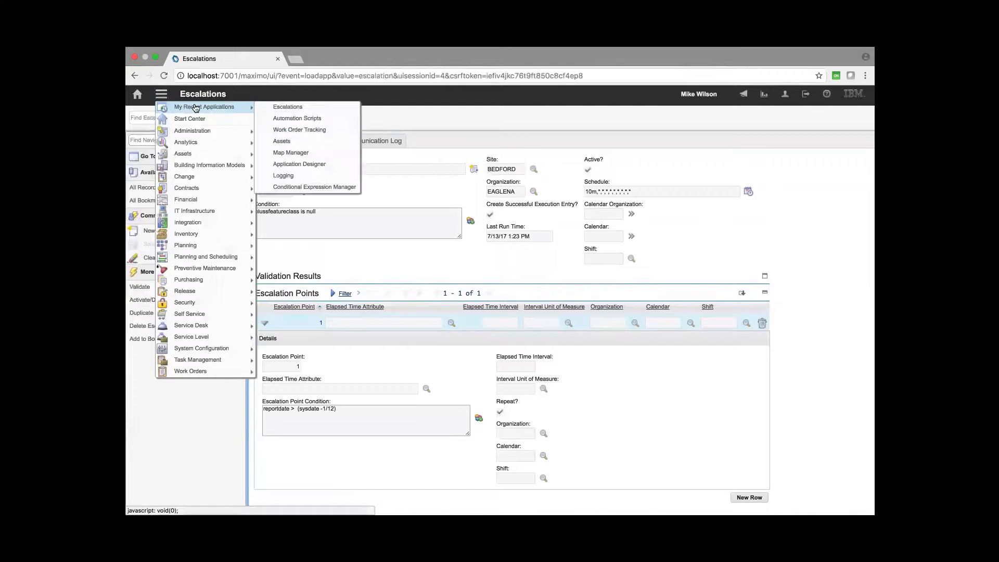
{"action": "left_click", "coordinate": [301, 123]}
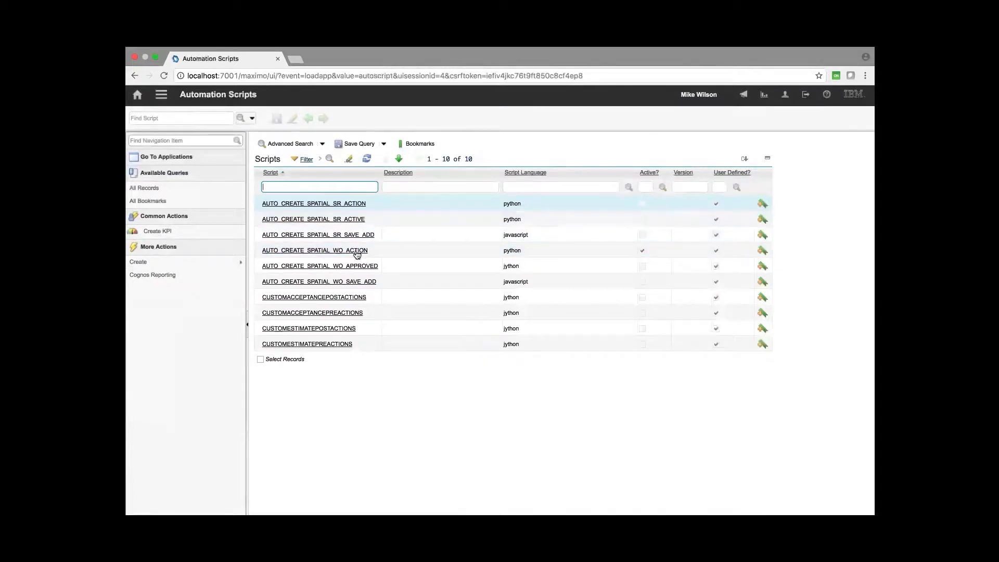
{"action": "left_click", "coordinate": [358, 283]}
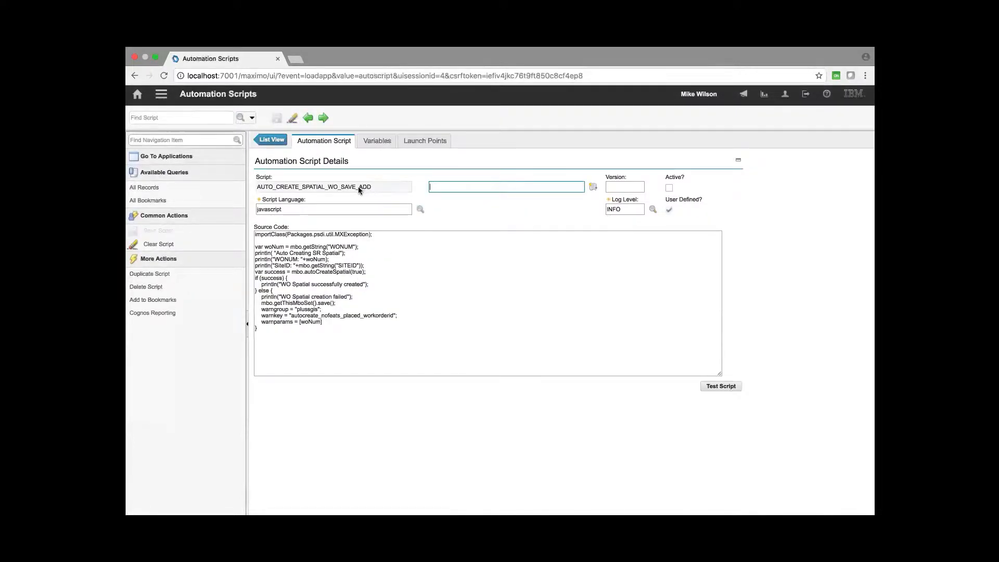
{"action": "double_click", "coordinate": [378, 187]}
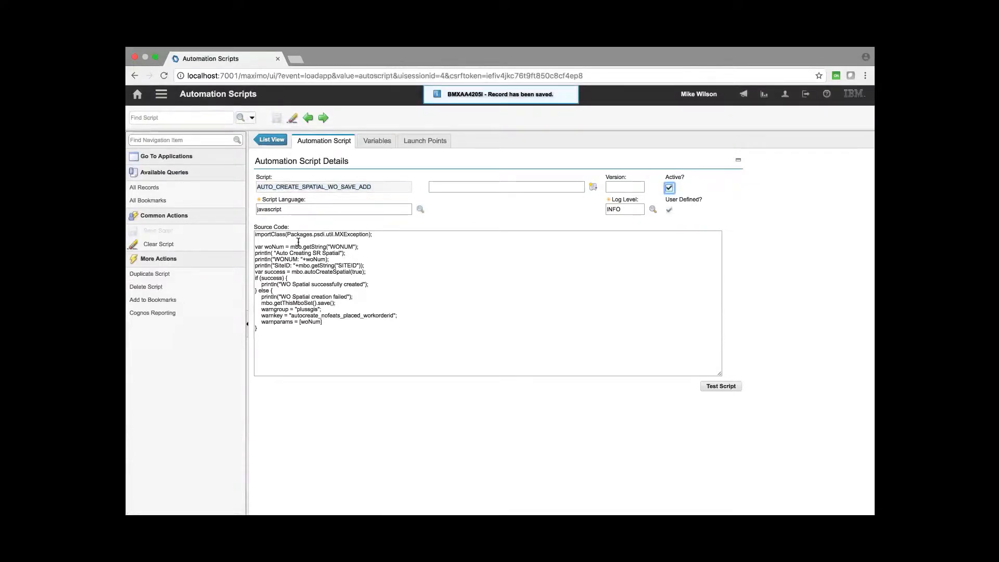
- Highlight the line calling mbo.autoCreateSpatial(true) in the script's source code
{"action": "left_click", "coordinate": [289, 260]}
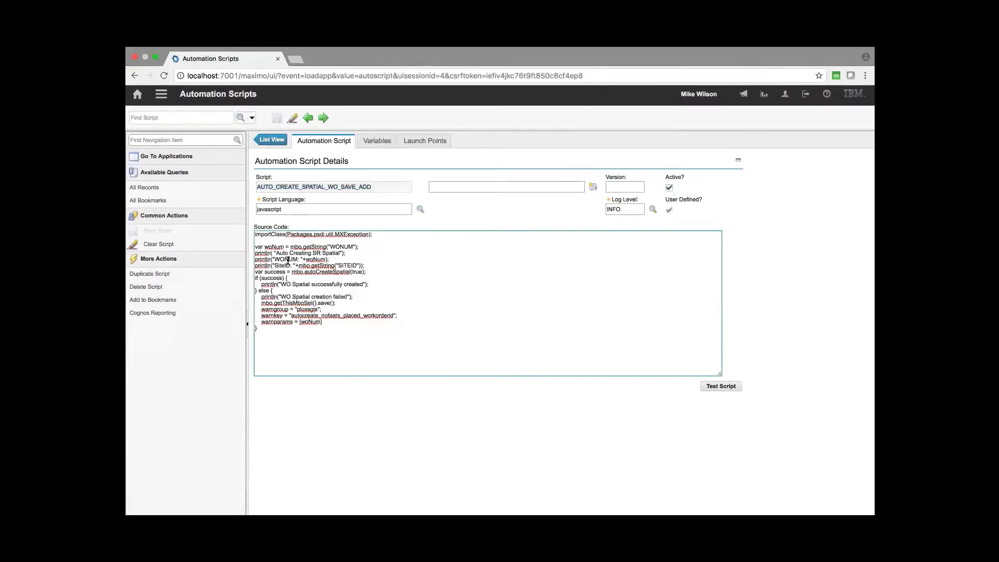
{"action": "left_click_drag", "start_coordinate": [370, 272], "coordinate": [253, 274]}
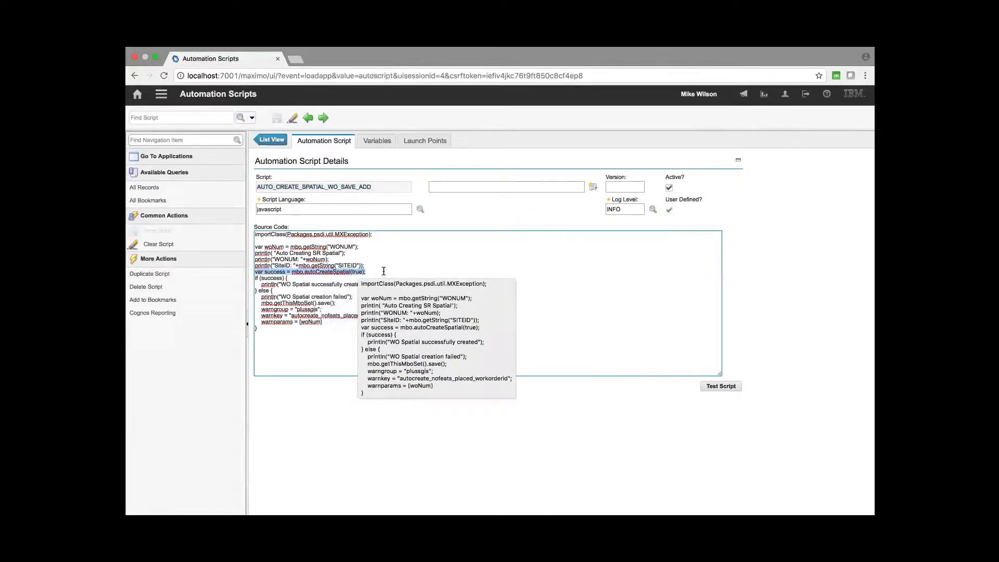
{"action": "left_click", "coordinate": [359, 268]}
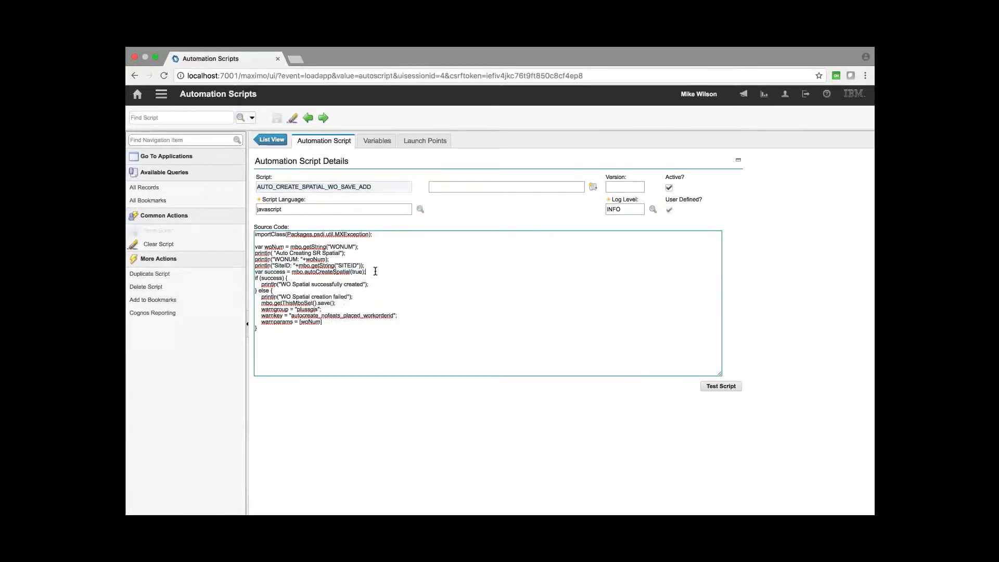
{"action": "left_click_drag", "start_coordinate": [375, 271], "coordinate": [256, 270]}
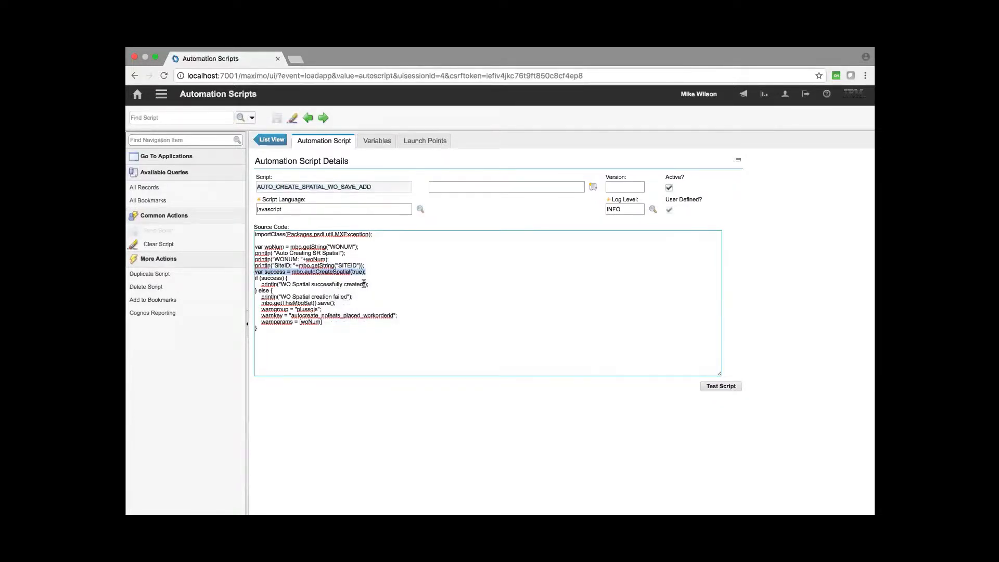
{"action": "left_click", "coordinate": [374, 275]}
{"action": "left_click_drag", "start_coordinate": [372, 271], "coordinate": [245, 274]}
{"action": "left_click", "coordinate": [369, 274]}
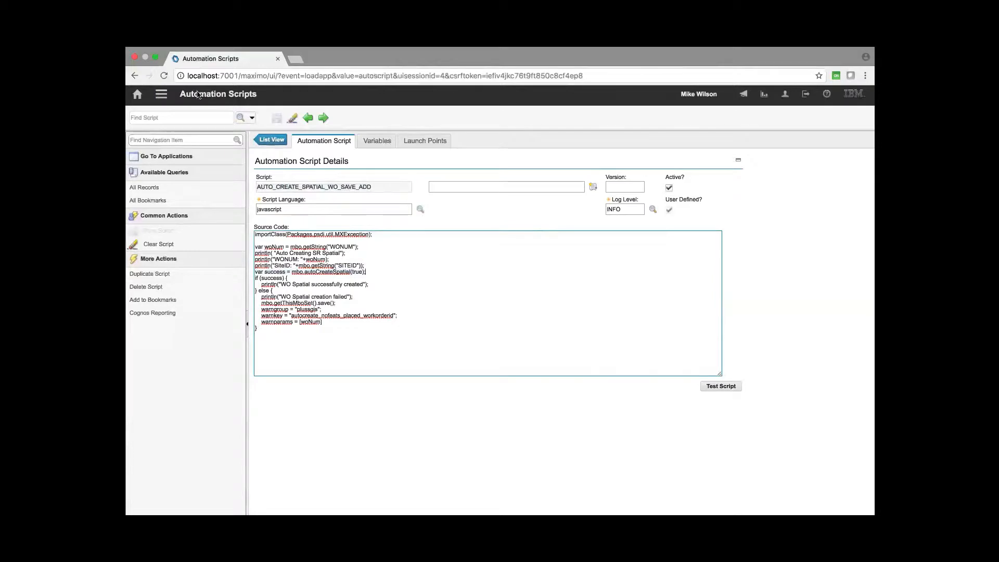
- Create a new work order in Work Order Tracking and go to Assets (T&D) from its Asset field
{"action": "left_click", "coordinate": [163, 97]}
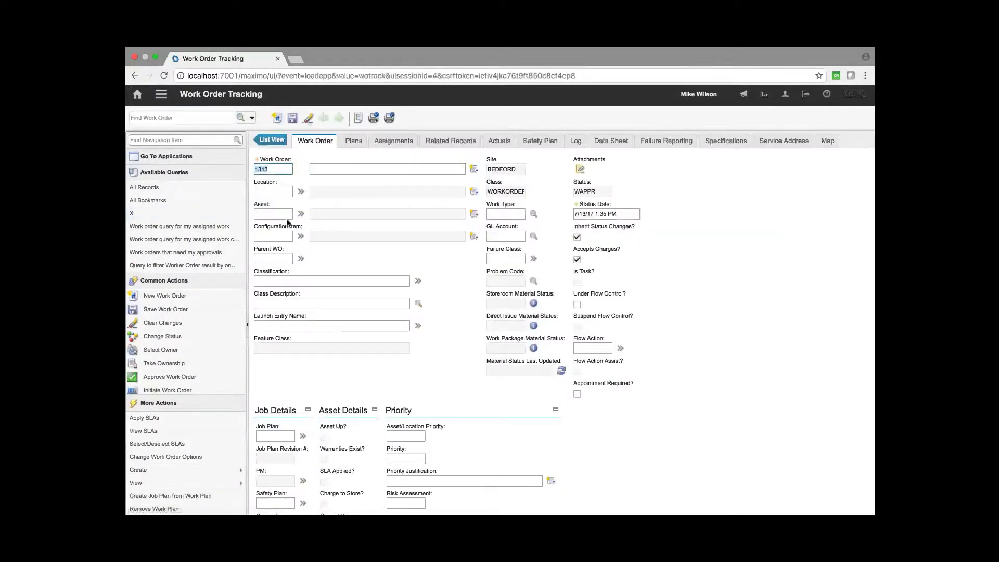
{"action": "left_click", "coordinate": [301, 214]}
{"action": "mouse_move", "coordinate": [333, 272]}
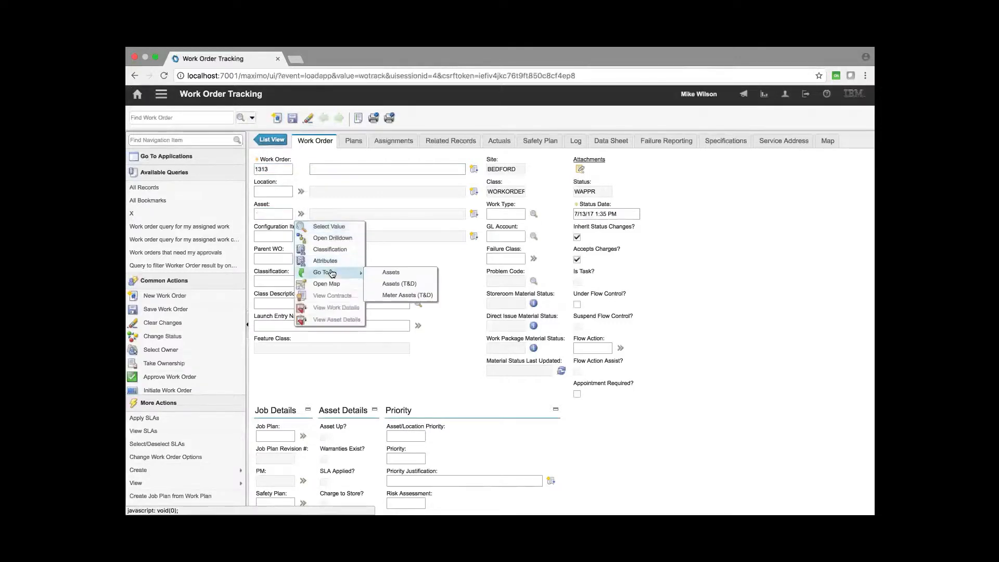
{"action": "left_click", "coordinate": [384, 278]}
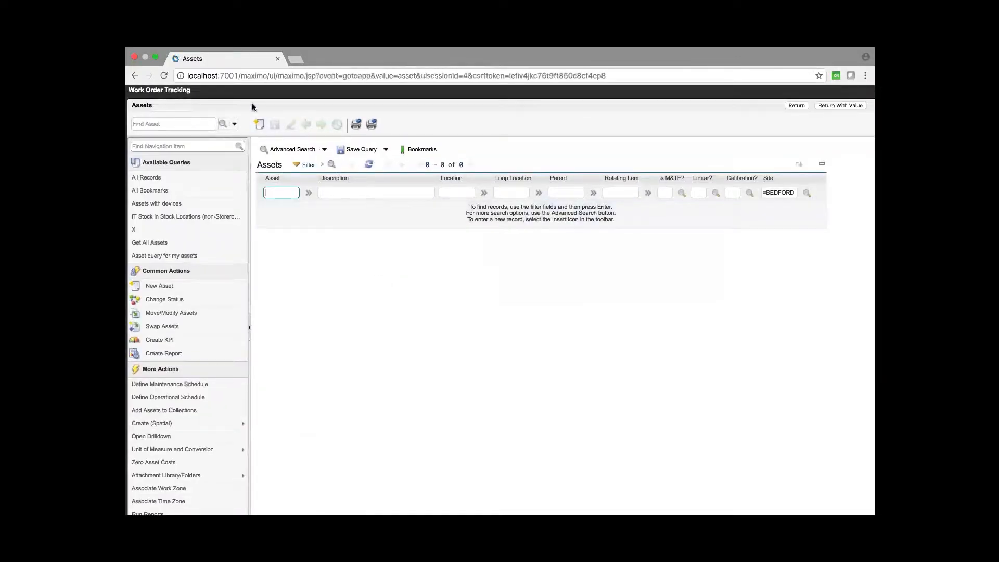
- Create a new asset AC1311 and save it
{"action": "left_click", "coordinate": [259, 124]}
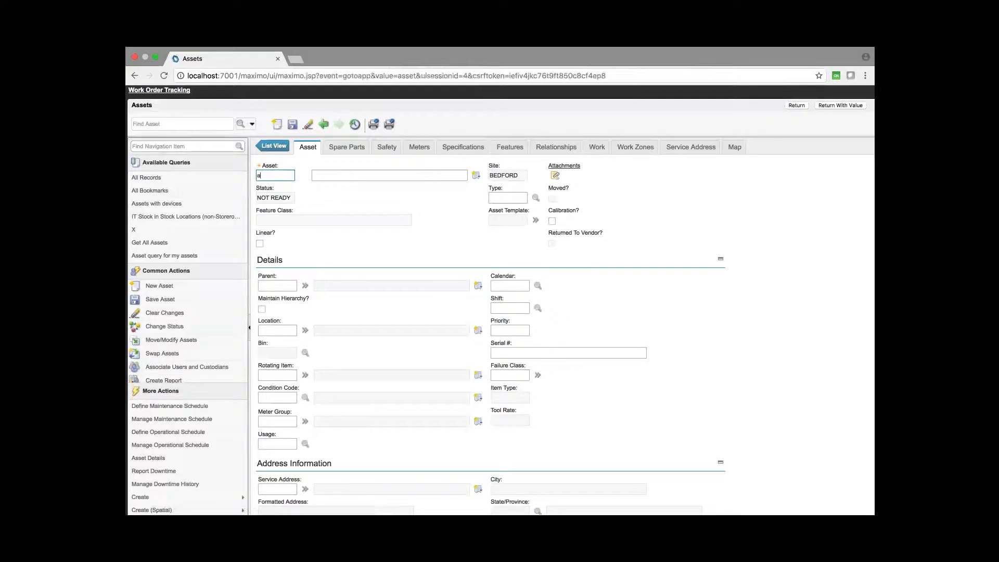
{"action": "type", "text": "ac1311"}
{"action": "left_click", "coordinate": [293, 128]}
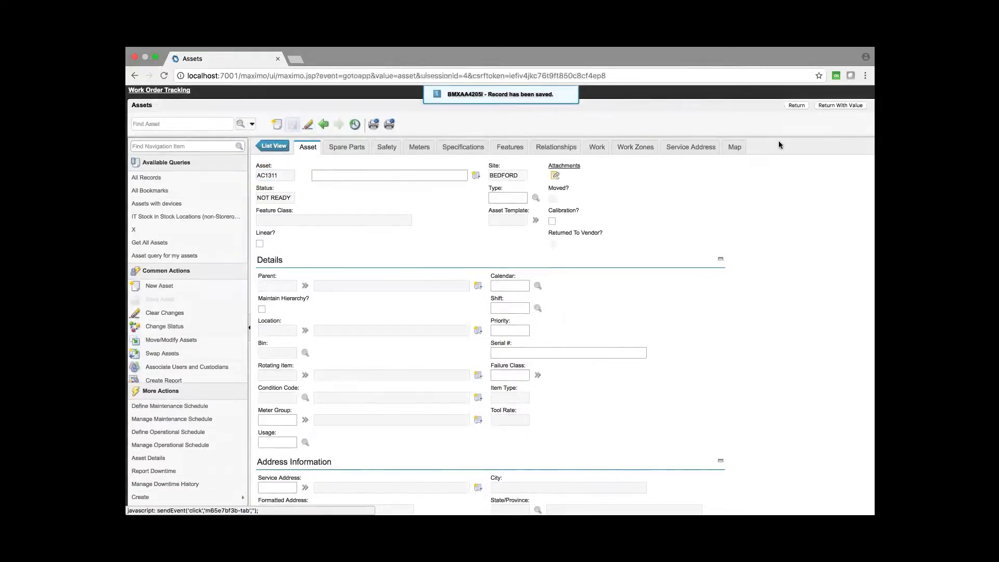
- Identify a water hydrant on the asset's map and return the asset value to the work order
{"action": "left_click", "coordinate": [734, 146]}
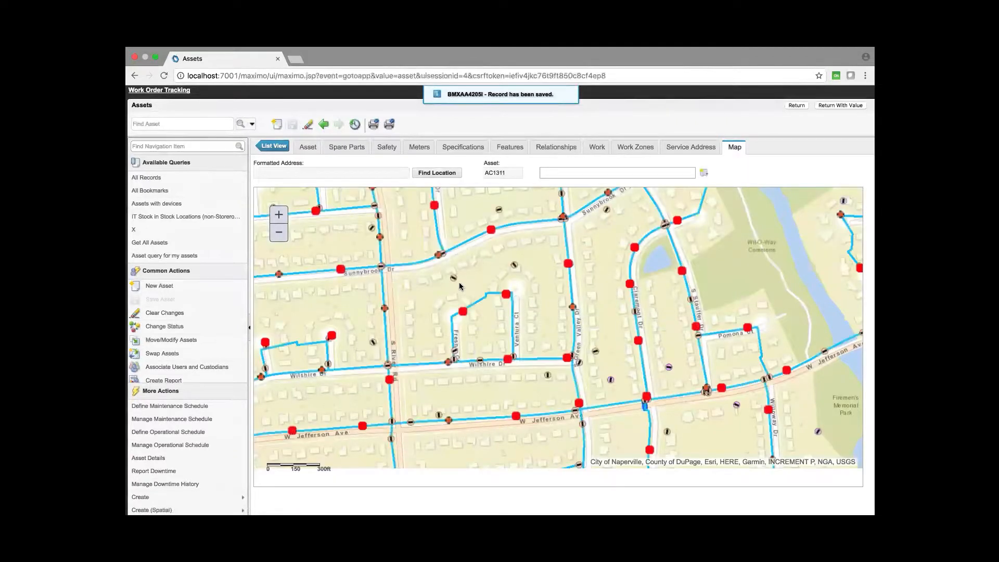
{"action": "left_click", "coordinate": [442, 277]}
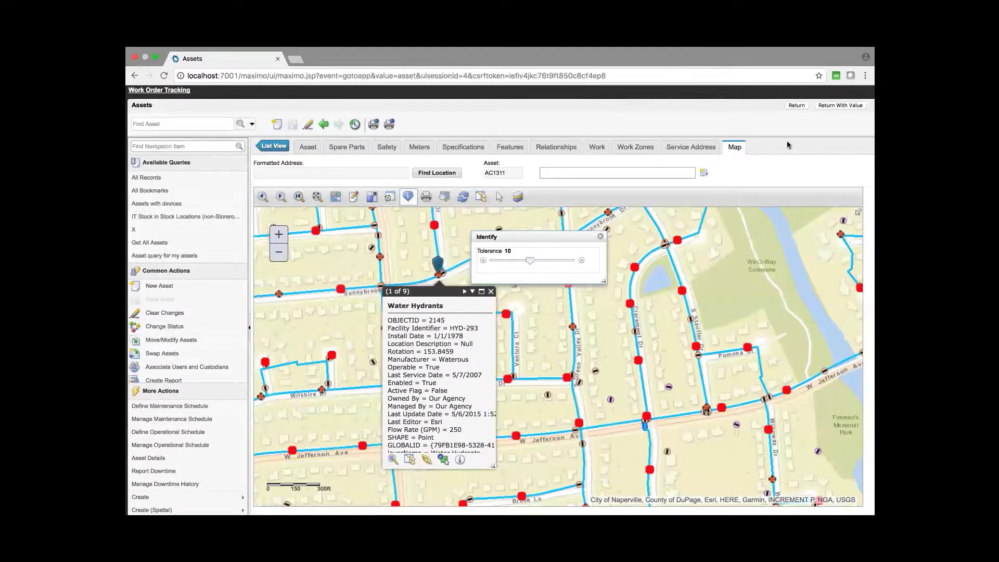
{"action": "left_click", "coordinate": [824, 106]}
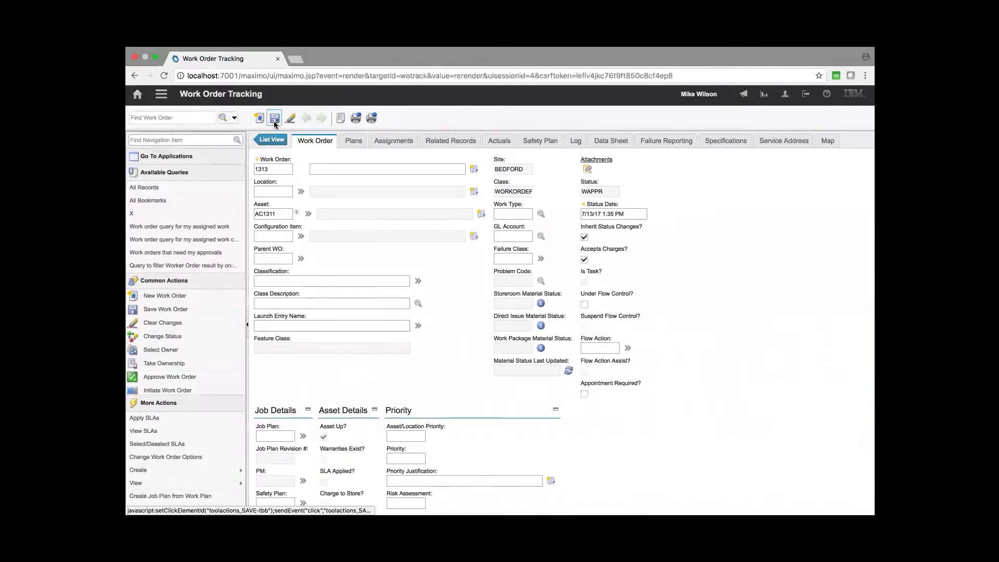
- Save the work order and select the text in its Feature Class field
{"action": "left_click", "coordinate": [274, 119]}
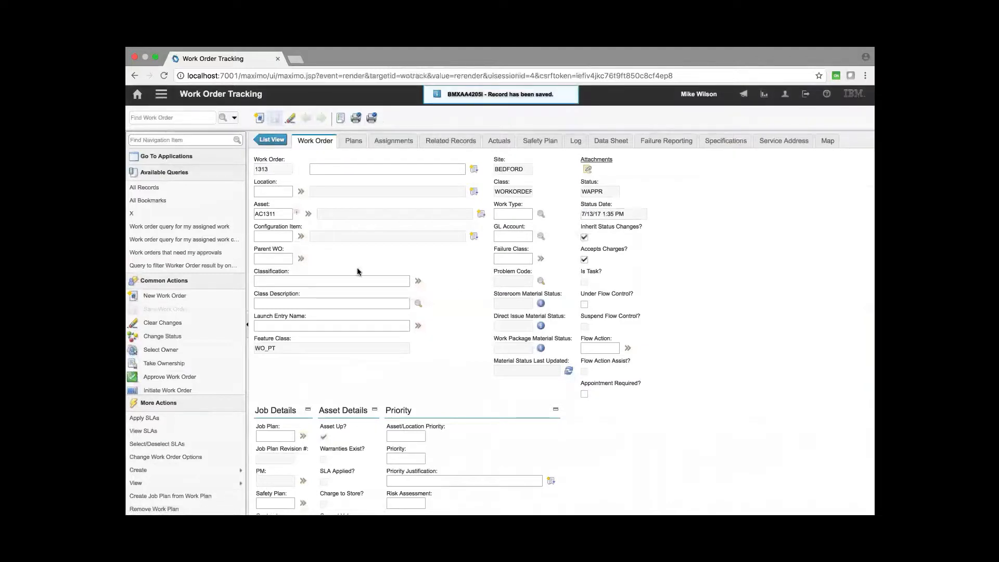
{"action": "left_click", "coordinate": [282, 349]}
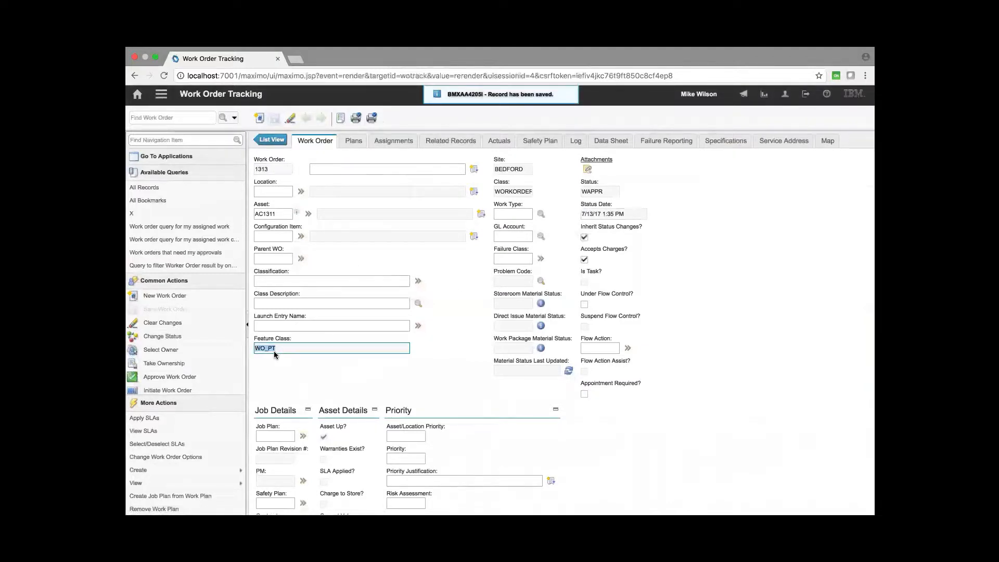
{"action": "left_click", "coordinate": [283, 347]}
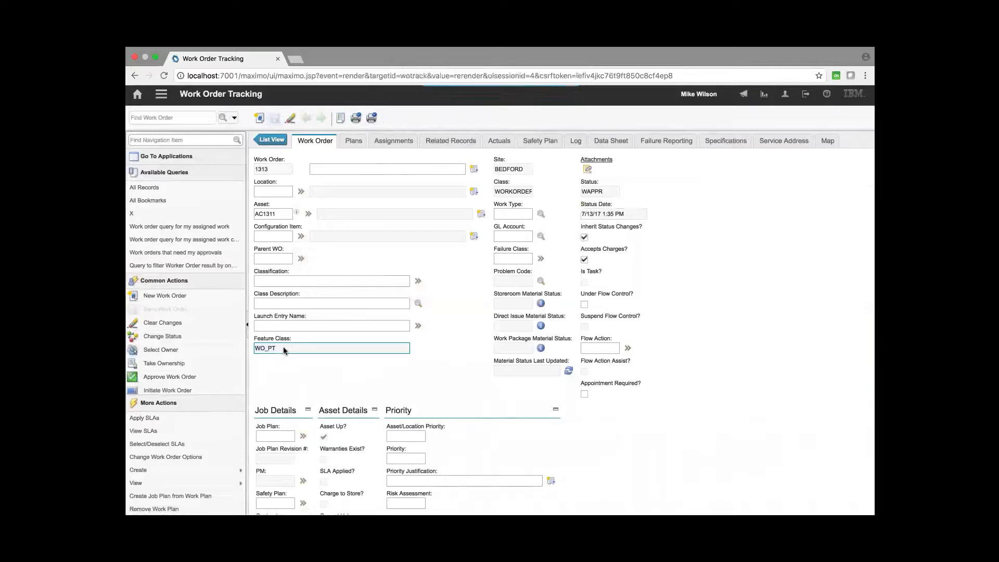
{"action": "left_click_drag", "start_coordinate": [283, 347], "coordinate": [261, 348]}
{"action": "left_click", "coordinate": [288, 346]}
{"action": "left_click", "coordinate": [442, 335]}
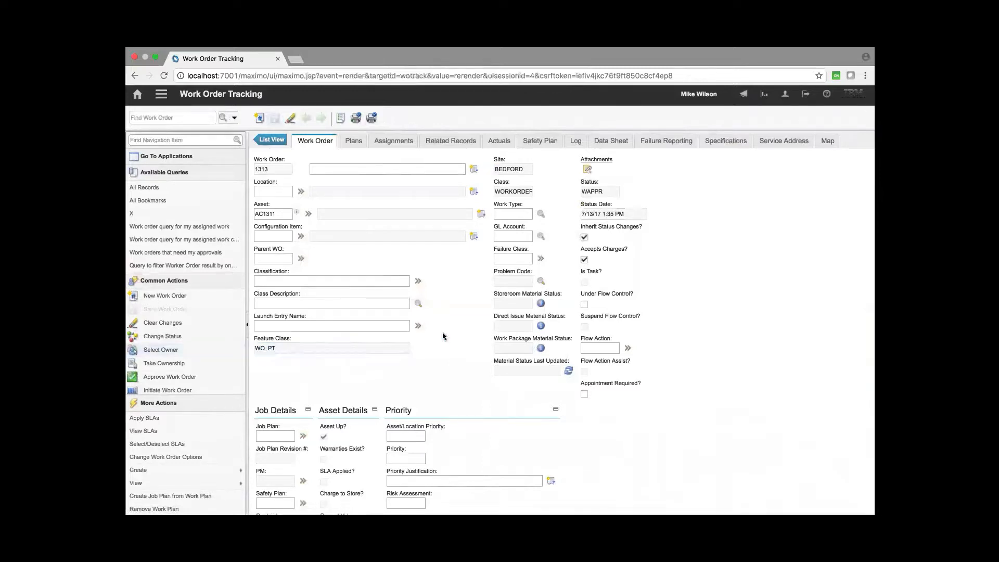
- Open the AUTO_CREATE_SPATIAL_WO_SAVE_ADD script in Automation Scripts, clear its Active option, and save it
{"action": "left_click", "coordinate": [162, 94]}
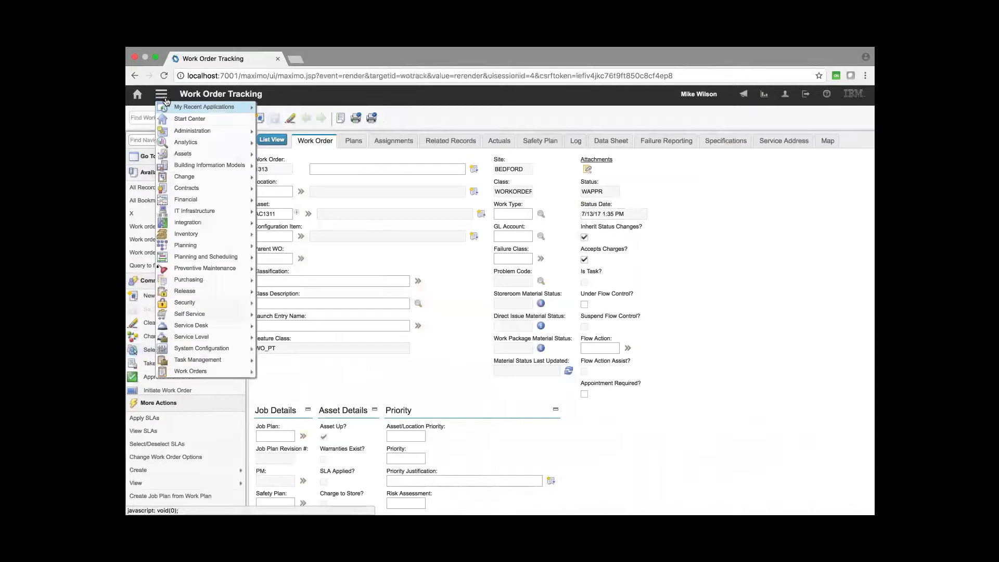
{"action": "mouse_move", "coordinate": [218, 107]}
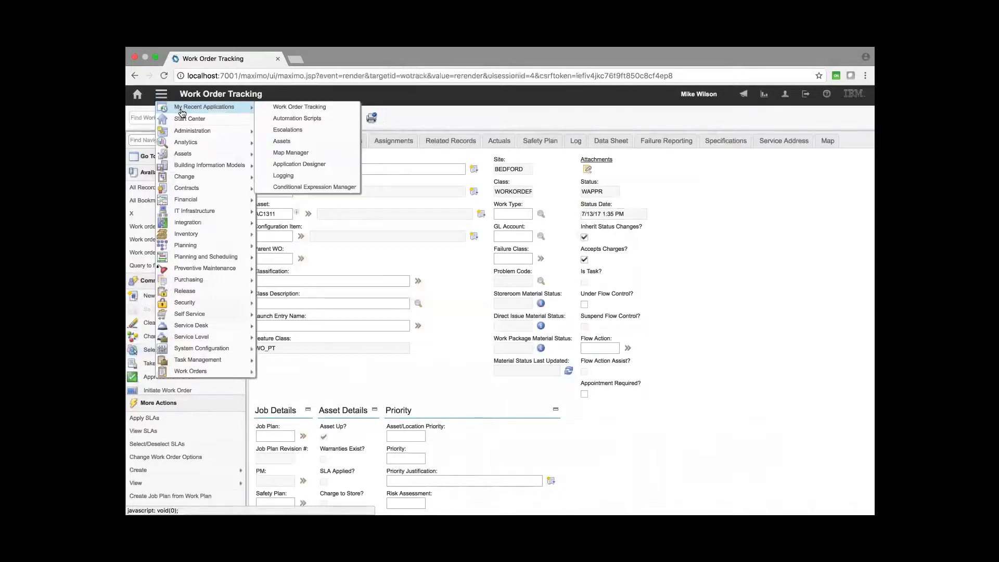
{"action": "left_click", "coordinate": [284, 119]}
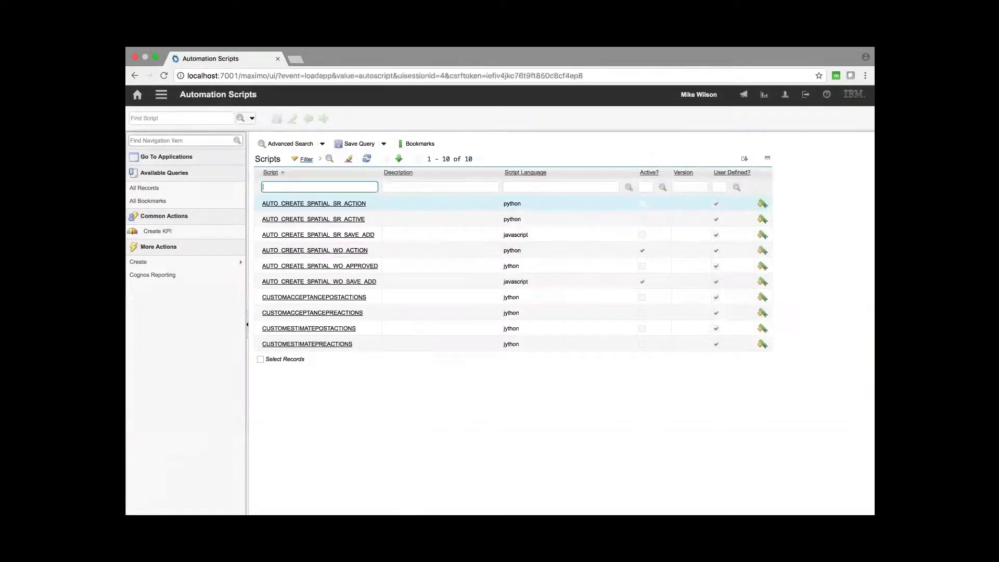
{"action": "left_click", "coordinate": [347, 278]}
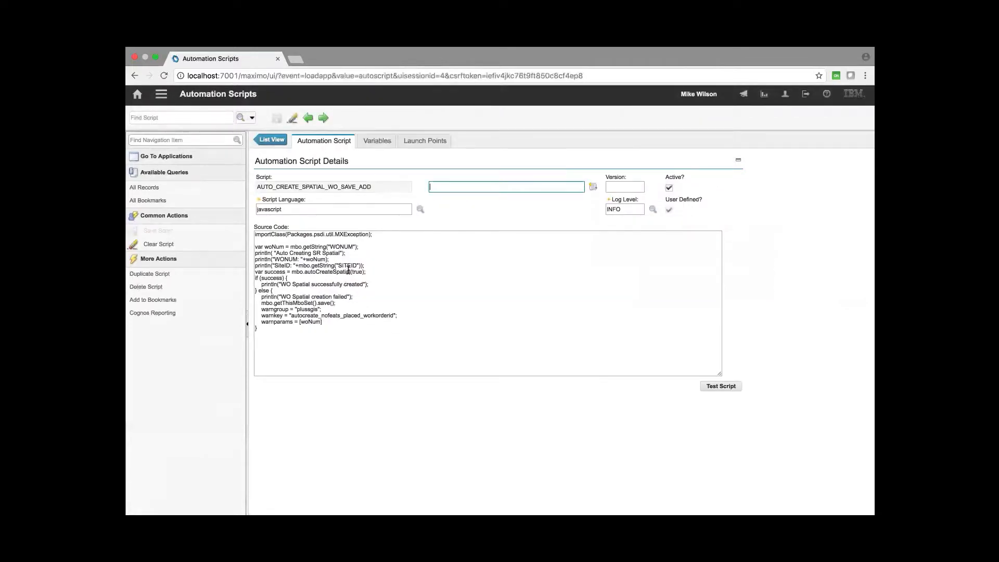
{"action": "left_click", "coordinate": [669, 188]}
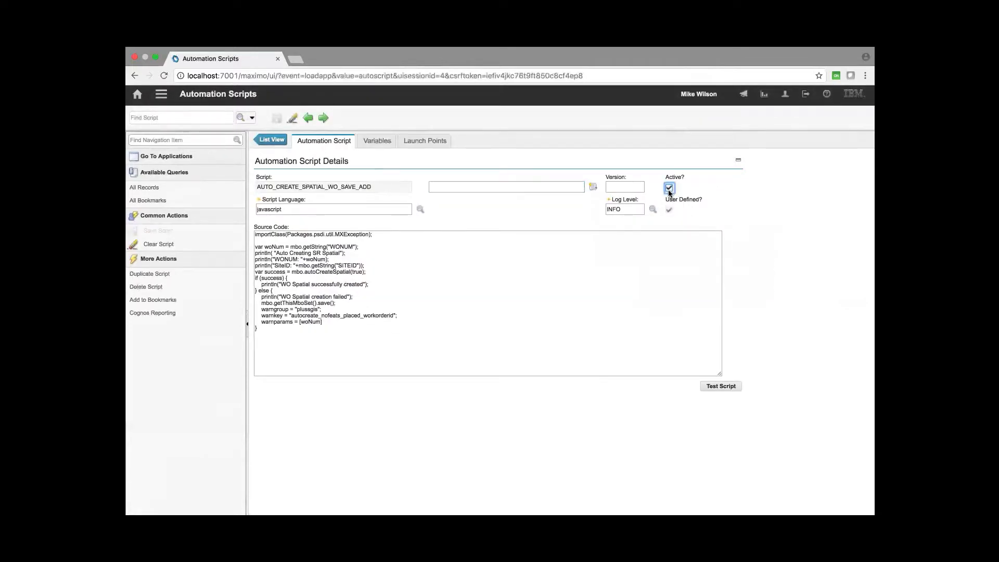
{"action": "left_click", "coordinate": [276, 123]}
- Open the AUTO_CREATE_SPATIAL_WO_APPROVED script from the list, mark it Active, and save it
{"action": "left_click", "coordinate": [272, 140]}
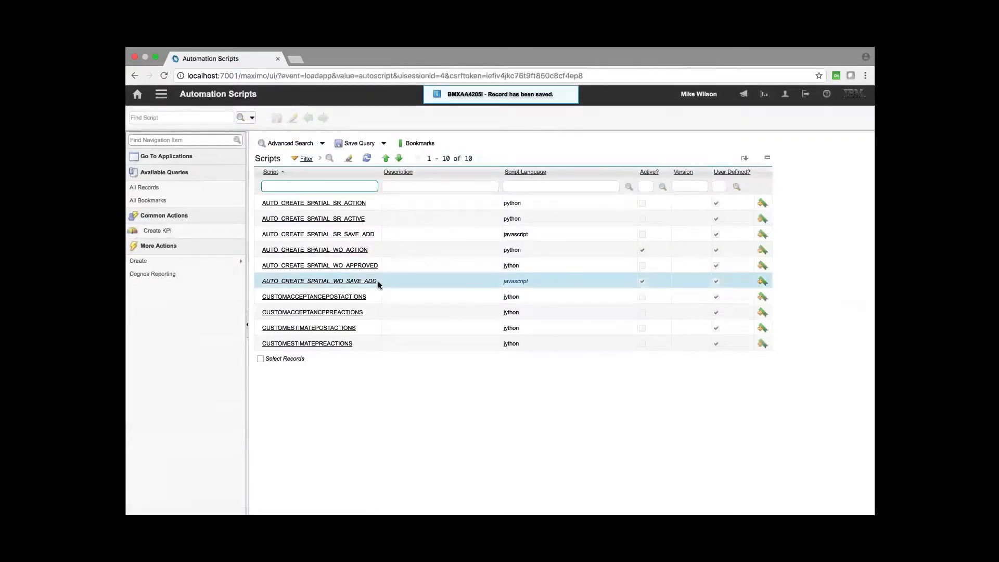
{"action": "left_click", "coordinate": [367, 265]}
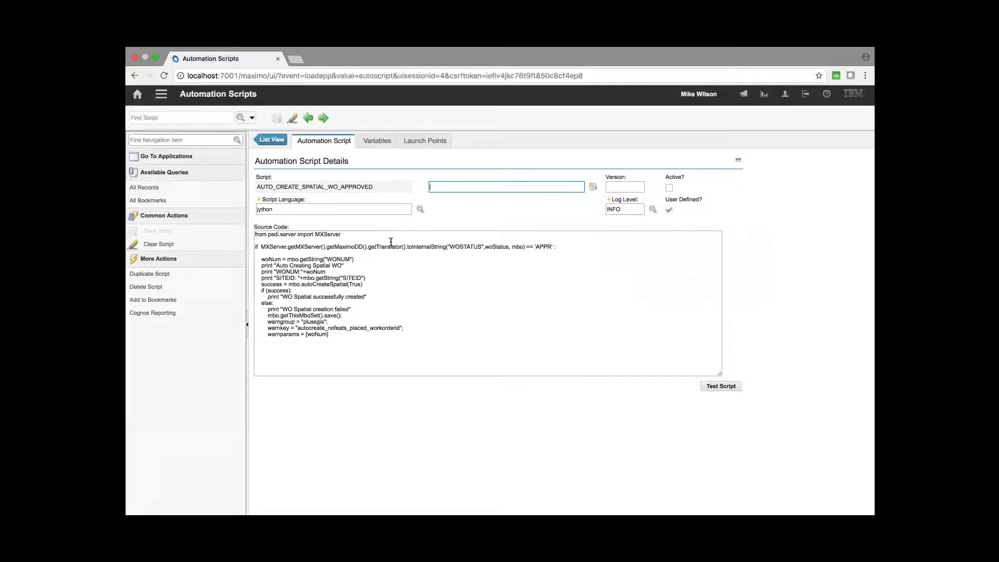
{"action": "left_click", "coordinate": [669, 188]}
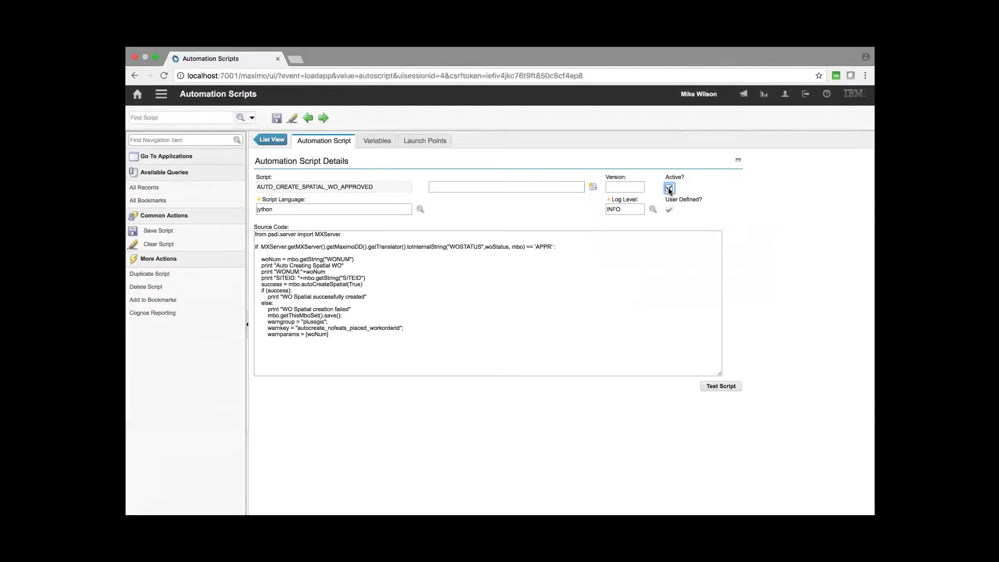
{"action": "left_click", "coordinate": [276, 118]}
- Open Work Order Tracking, create a new work order, and save it
{"action": "left_click", "coordinate": [162, 97]}
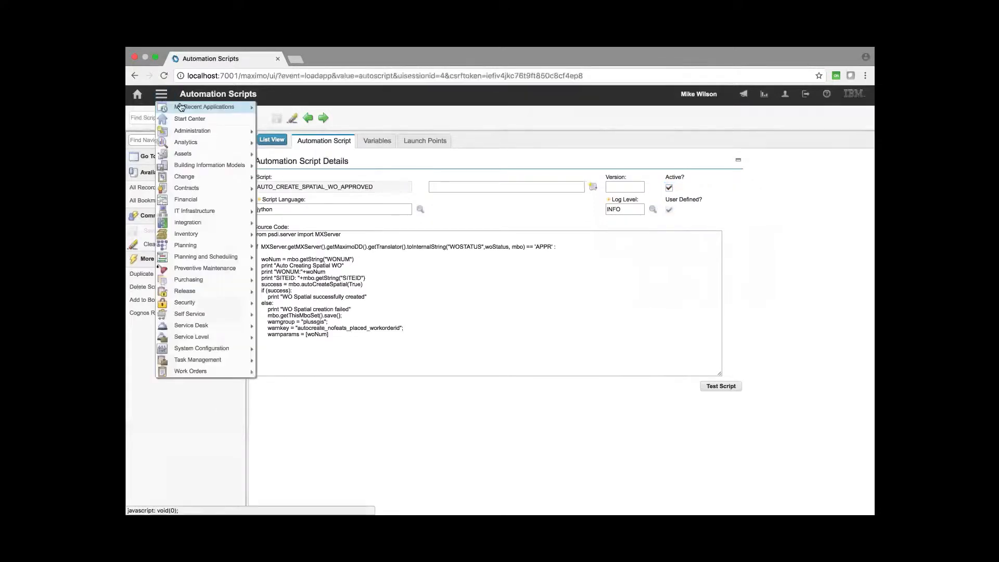
{"action": "mouse_move", "coordinate": [245, 107]}
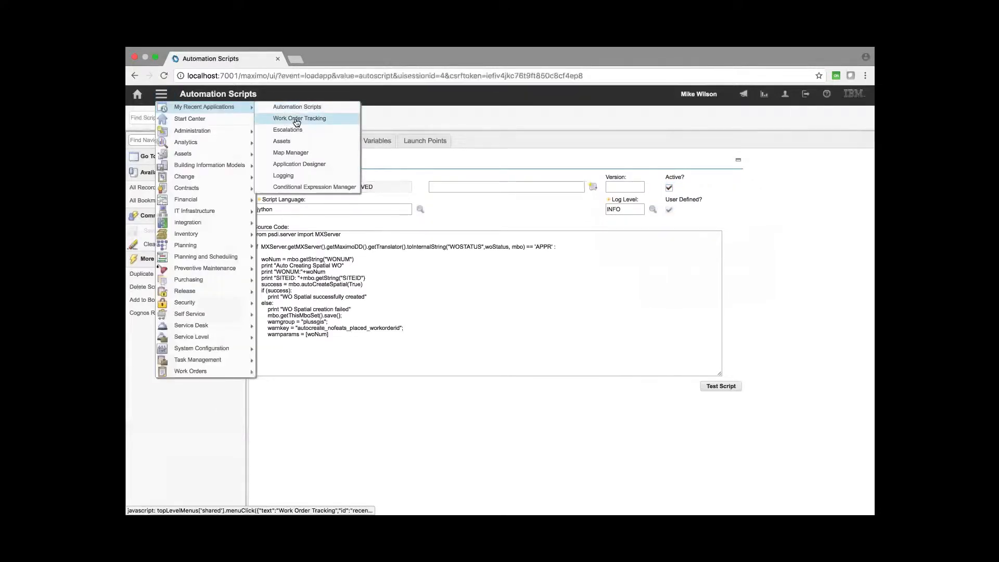
{"action": "left_click", "coordinate": [290, 119]}
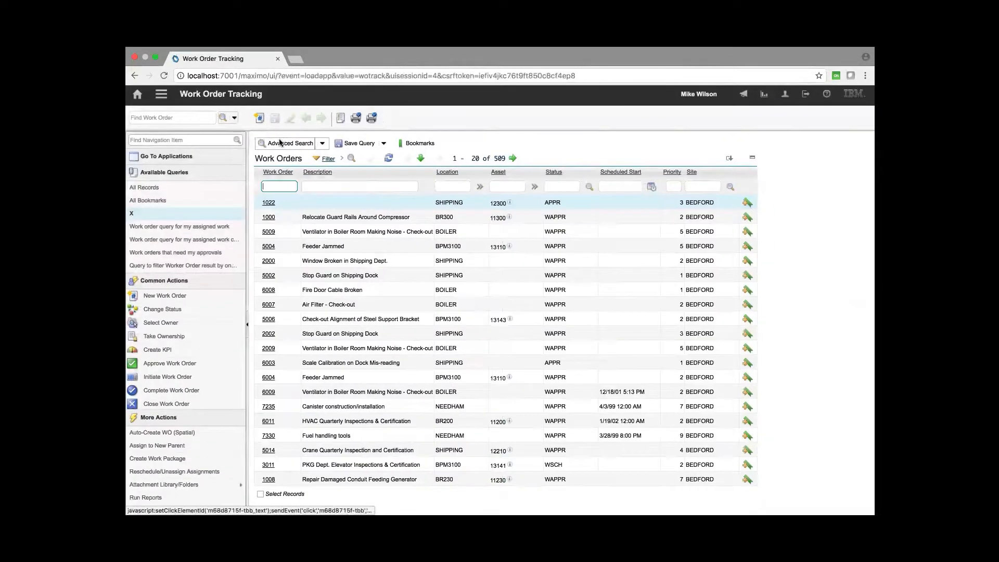
{"action": "left_click", "coordinate": [257, 118]}
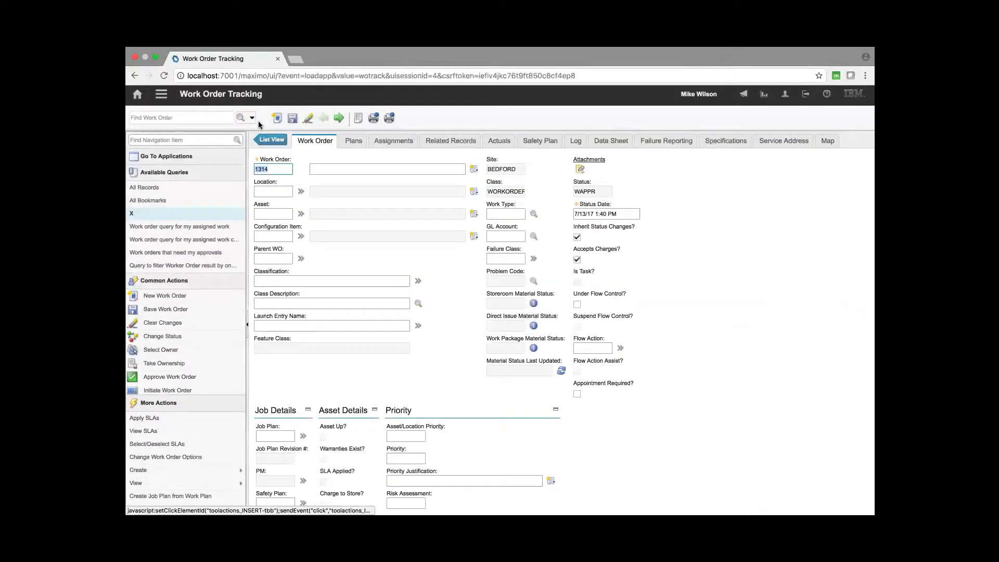
{"action": "left_click", "coordinate": [284, 169]}
{"action": "left_click", "coordinate": [292, 118]}
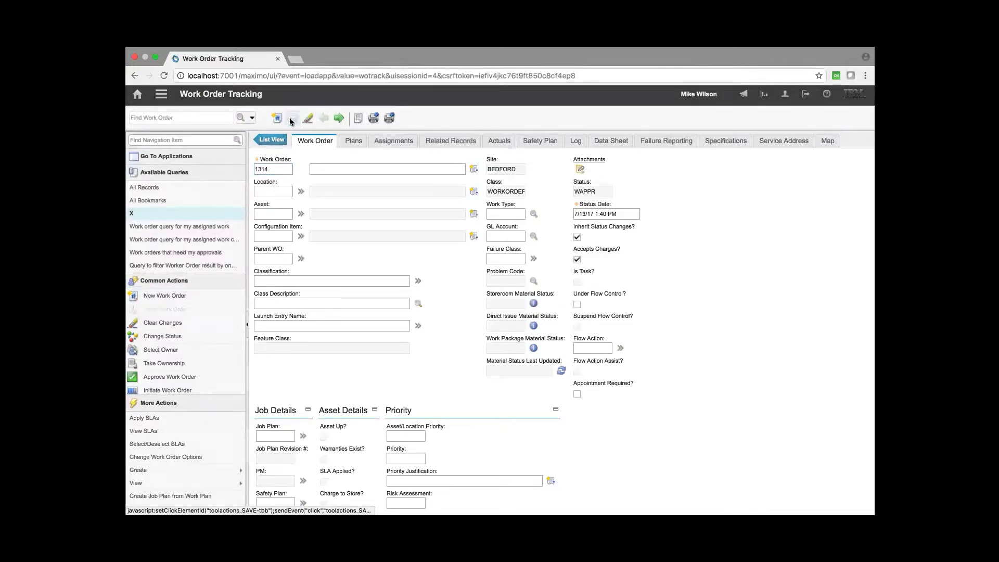
- Go to Assets from the work order's Asset field and create and save a new asset AC1314
{"action": "left_click", "coordinate": [300, 214]}
{"action": "mouse_move", "coordinate": [338, 272]}
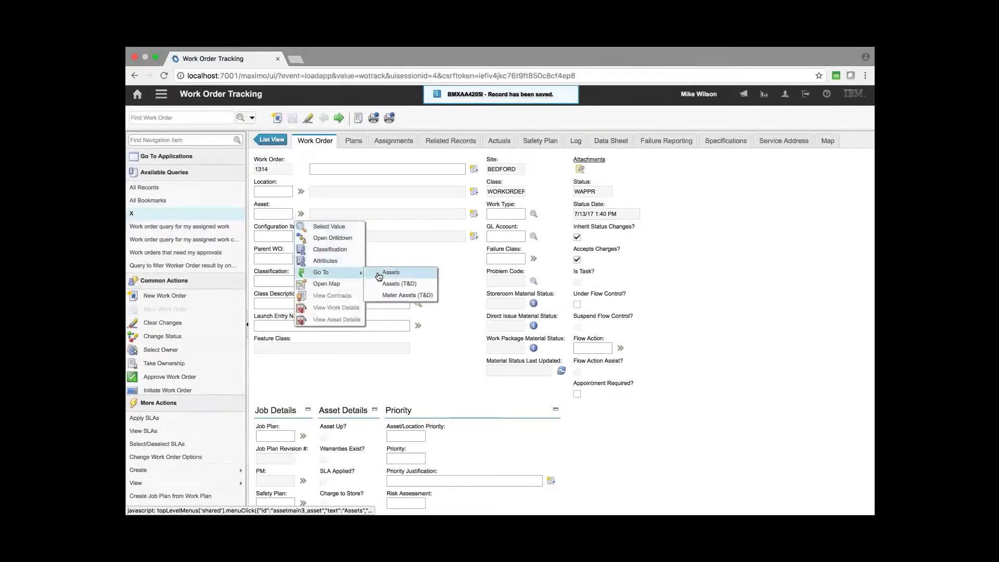
{"action": "left_click", "coordinate": [376, 275]}
{"action": "left_click", "coordinate": [259, 124]}
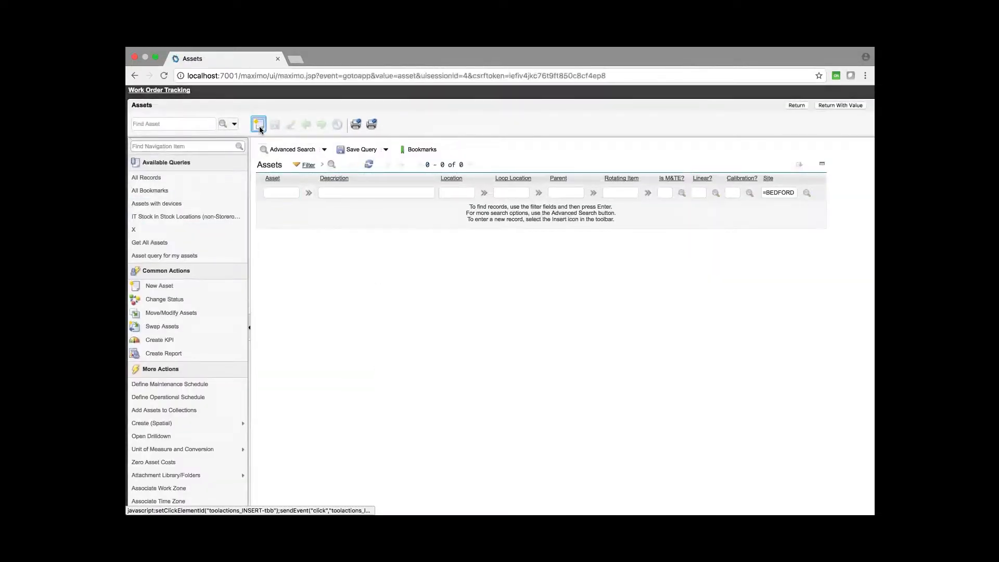
{"action": "type", "text": "ac1314"}
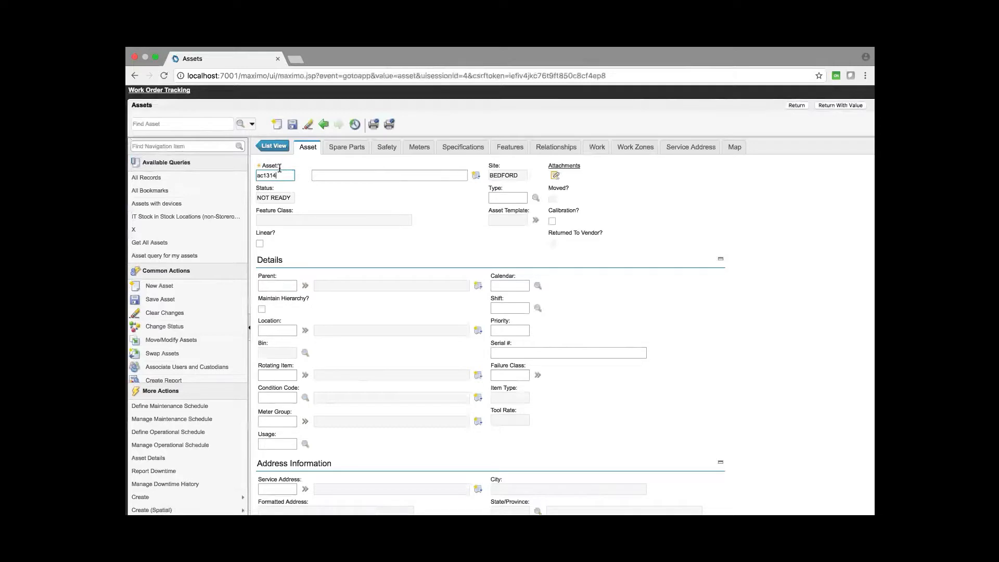
{"action": "left_click", "coordinate": [292, 124]}
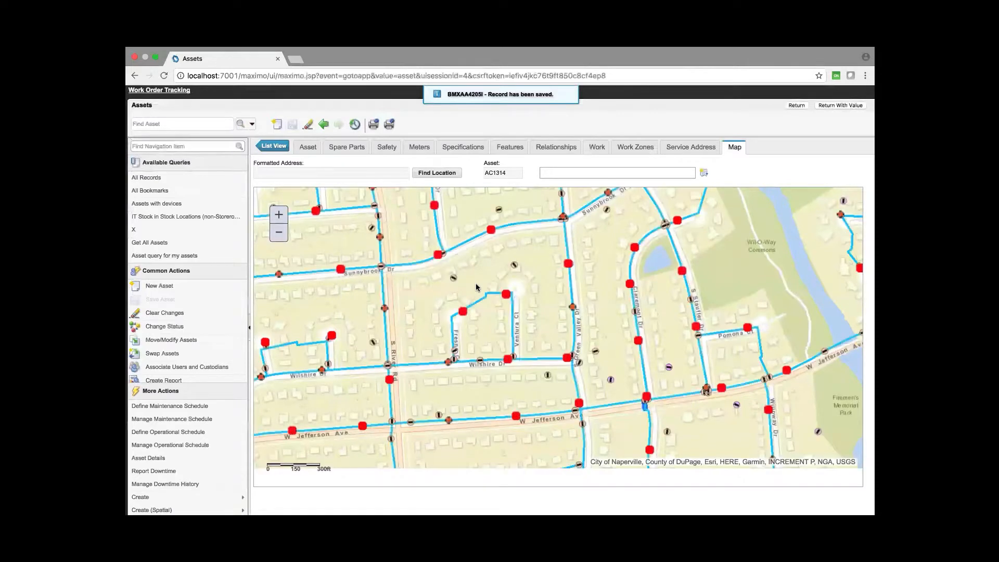
- Identify water hydrants on the asset's map, return the asset value to the work order, and save the work order
{"action": "left_click", "coordinate": [414, 198]}
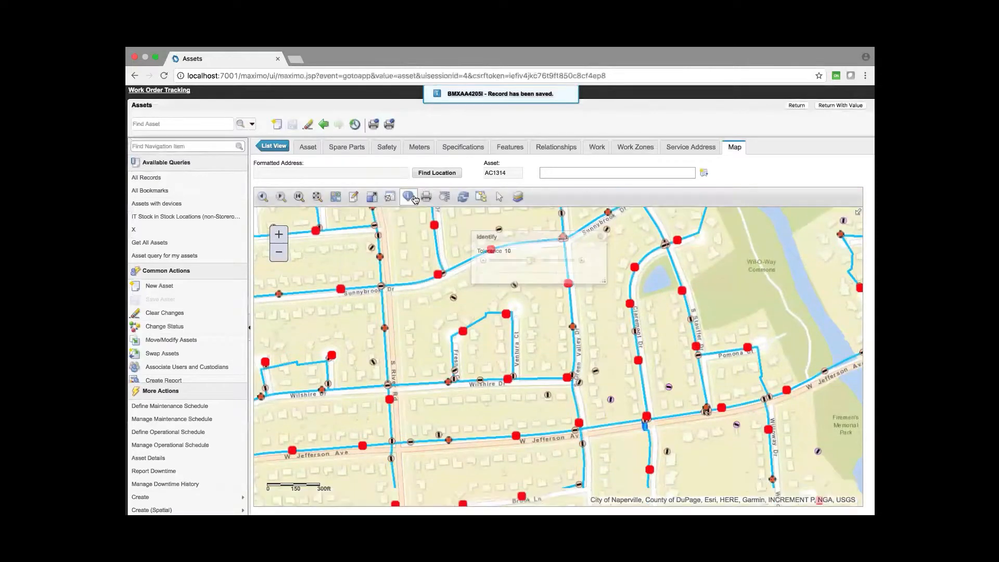
{"action": "left_click", "coordinate": [388, 331]}
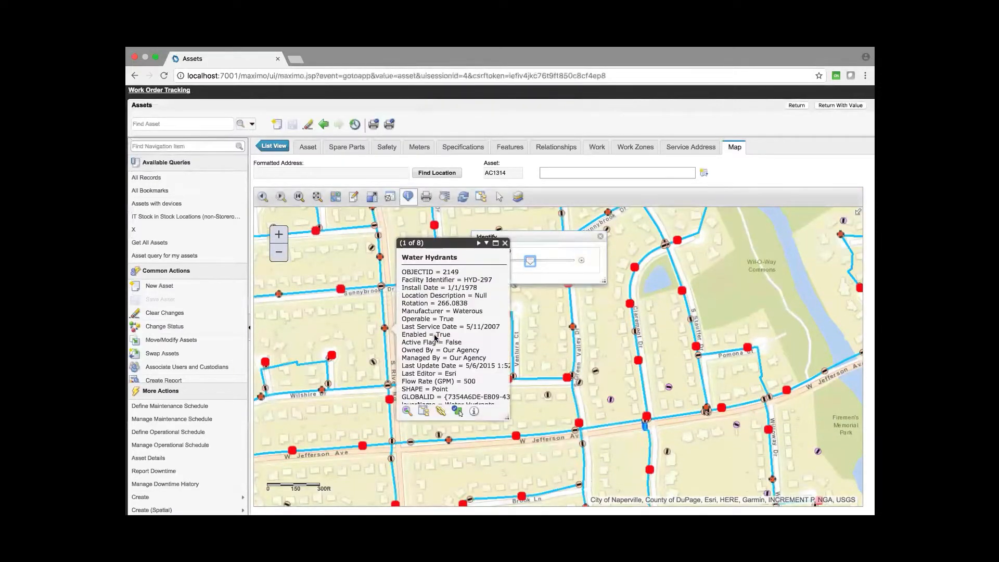
{"action": "left_click", "coordinate": [504, 243]}
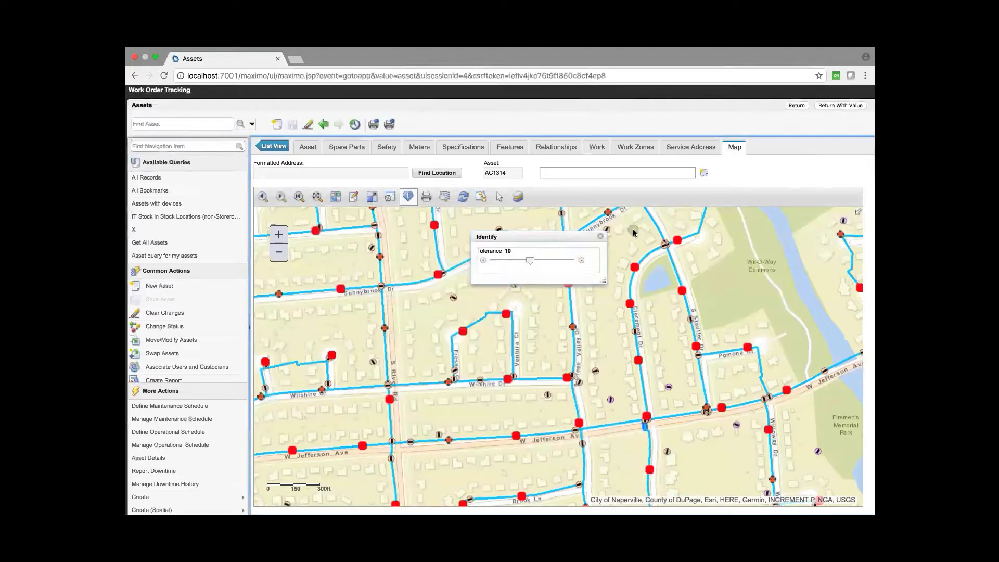
{"action": "left_click", "coordinate": [608, 213]}
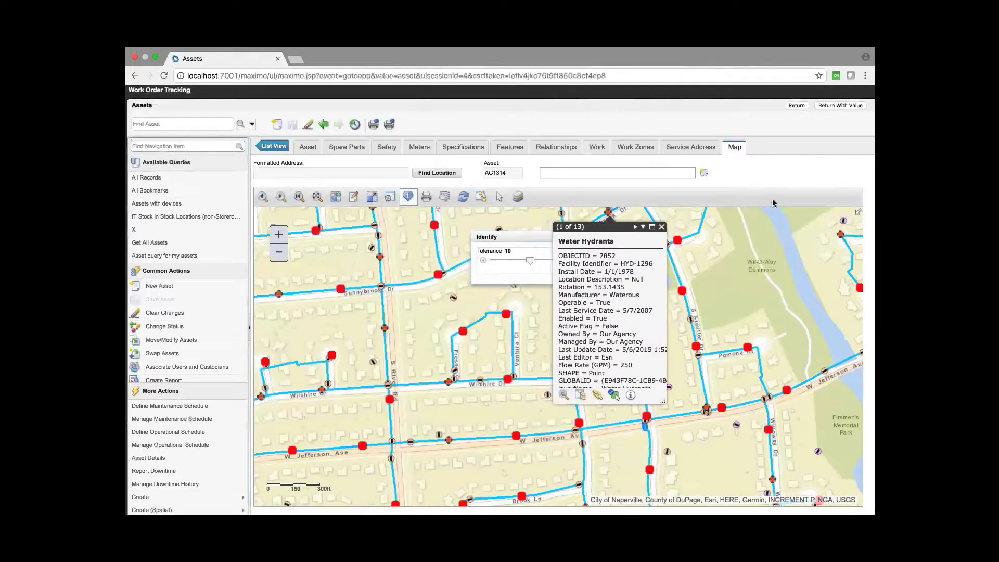
{"action": "left_click", "coordinate": [840, 106]}
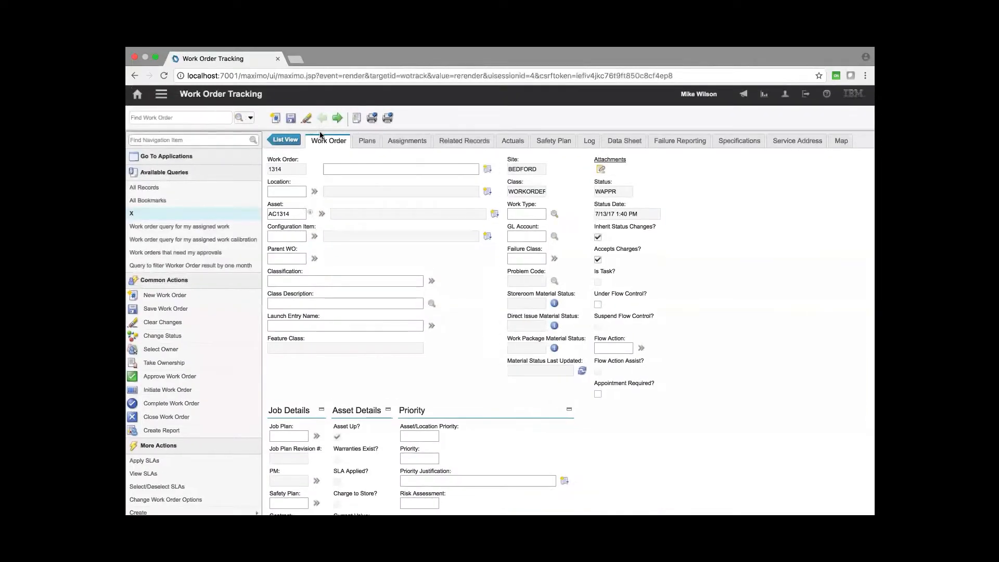
{"action": "left_click", "coordinate": [271, 120]}
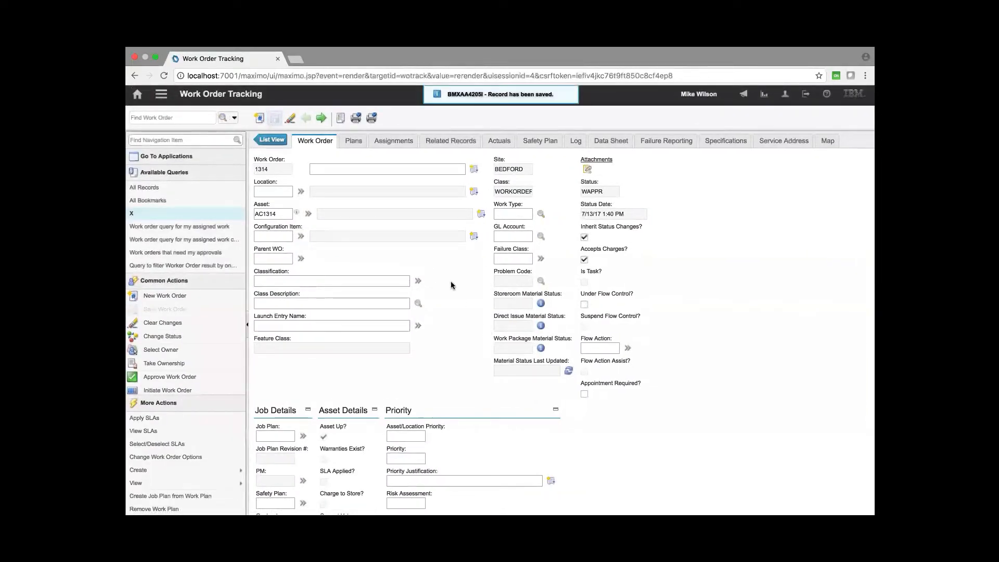
- Approve work order 1314 and check the Feature Class value it receives
{"action": "left_click", "coordinate": [196, 376]}
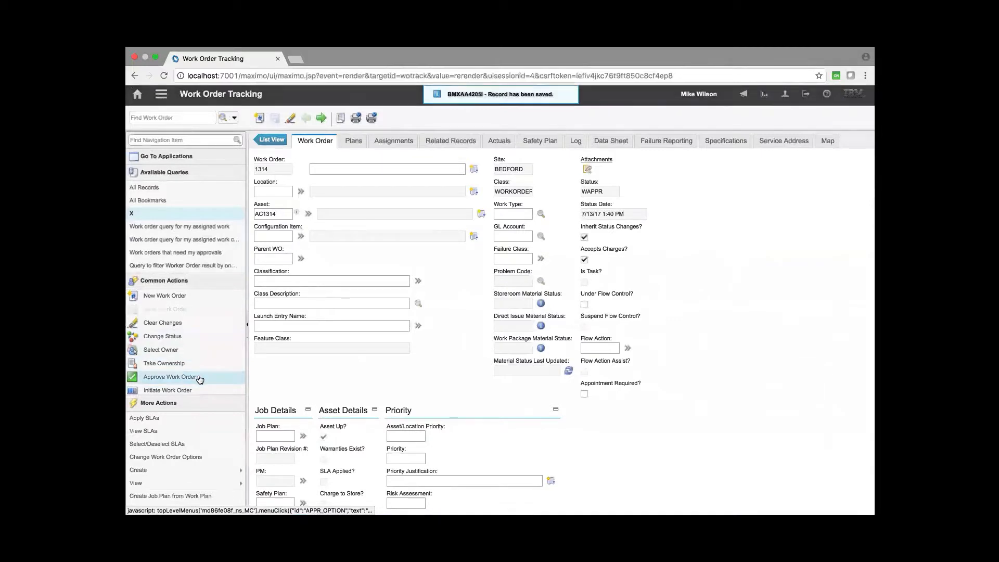
{"action": "left_click", "coordinate": [543, 402]}
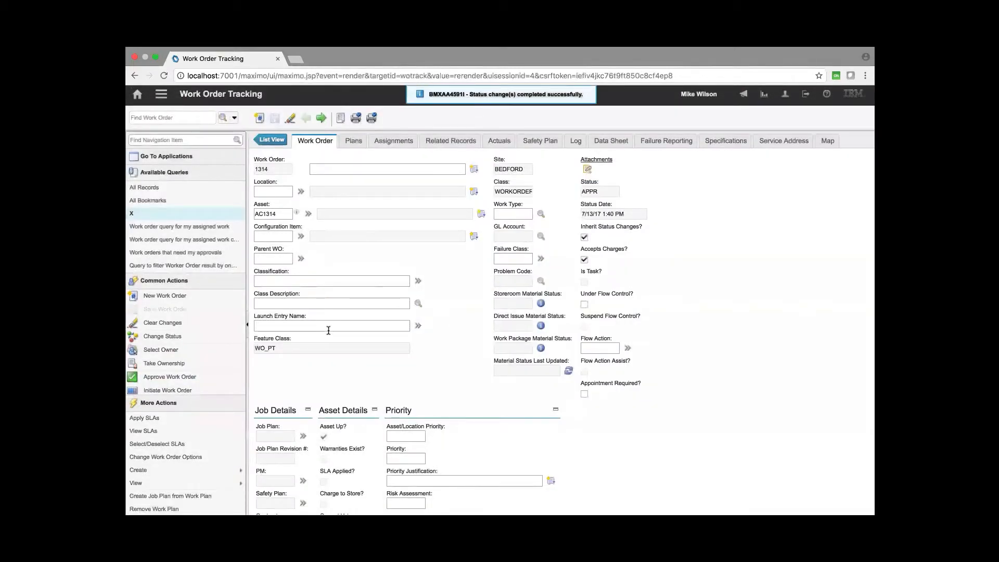
{"action": "double_click", "coordinate": [286, 352]}
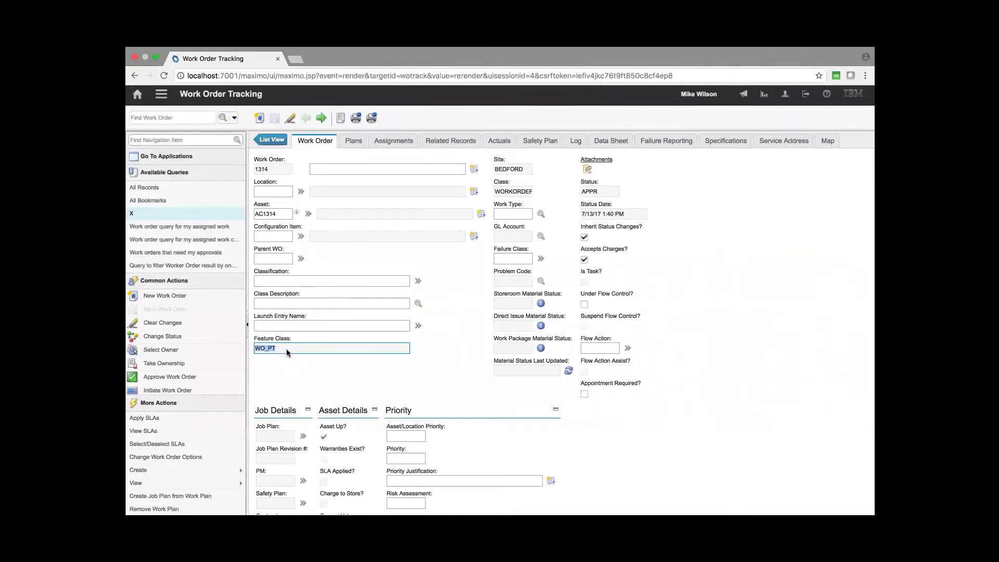
{"action": "left_click", "coordinate": [444, 305]}
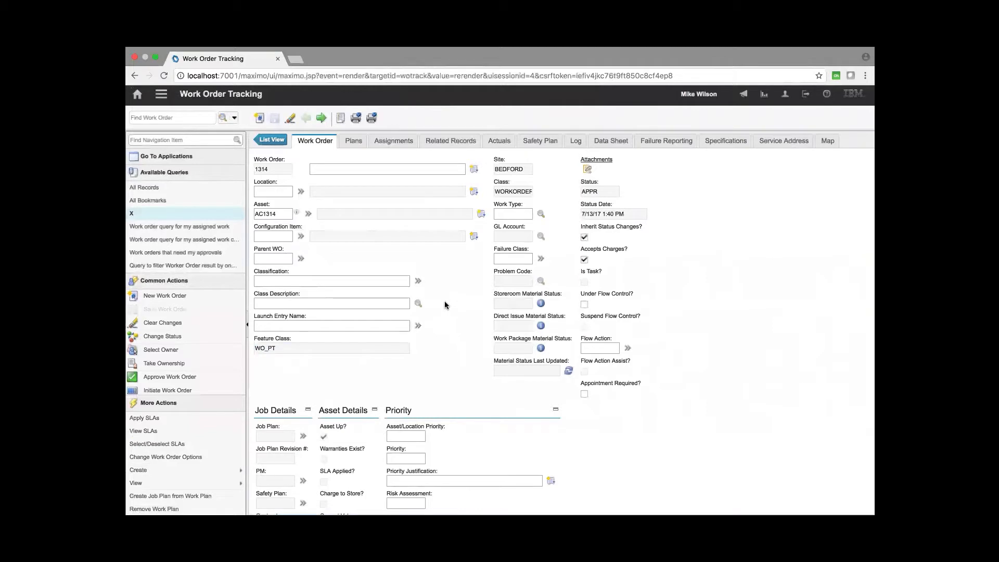
- Create a new work order 1315 without an asset, change its status to Approved, and close the system message
{"action": "left_click", "coordinate": [258, 118]}
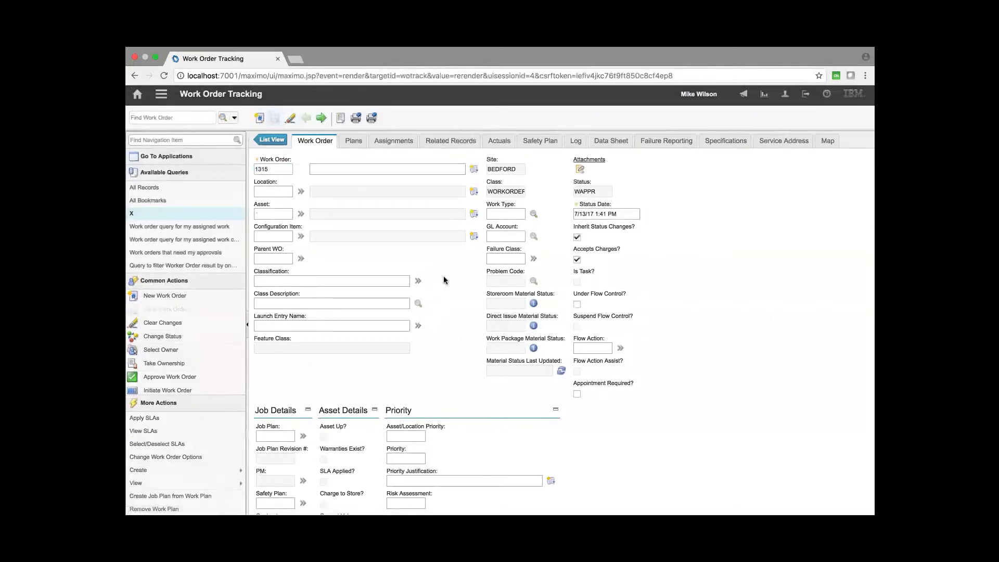
{"action": "left_click", "coordinate": [268, 211]}
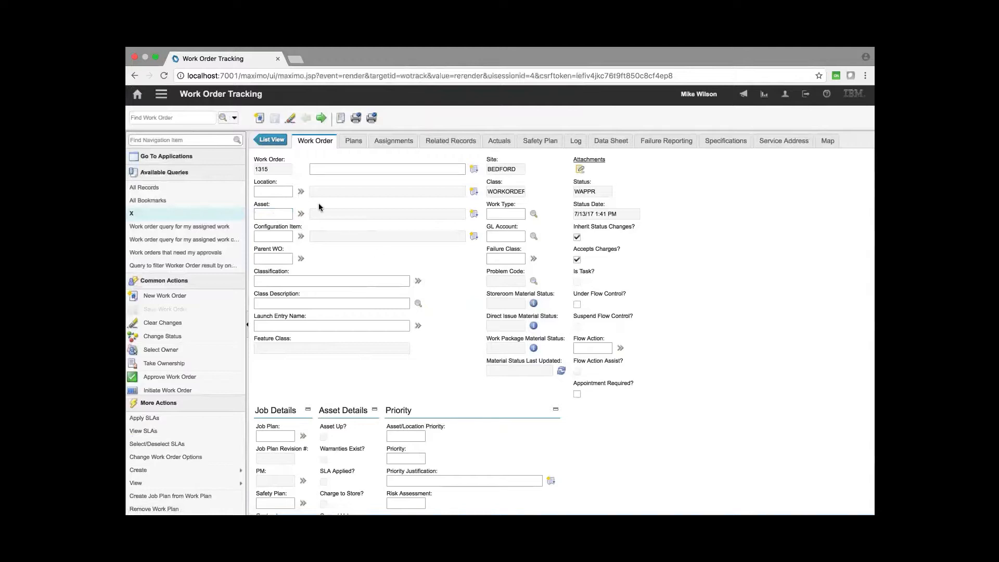
{"action": "left_click", "coordinate": [324, 169]}
{"action": "left_click", "coordinate": [283, 189]}
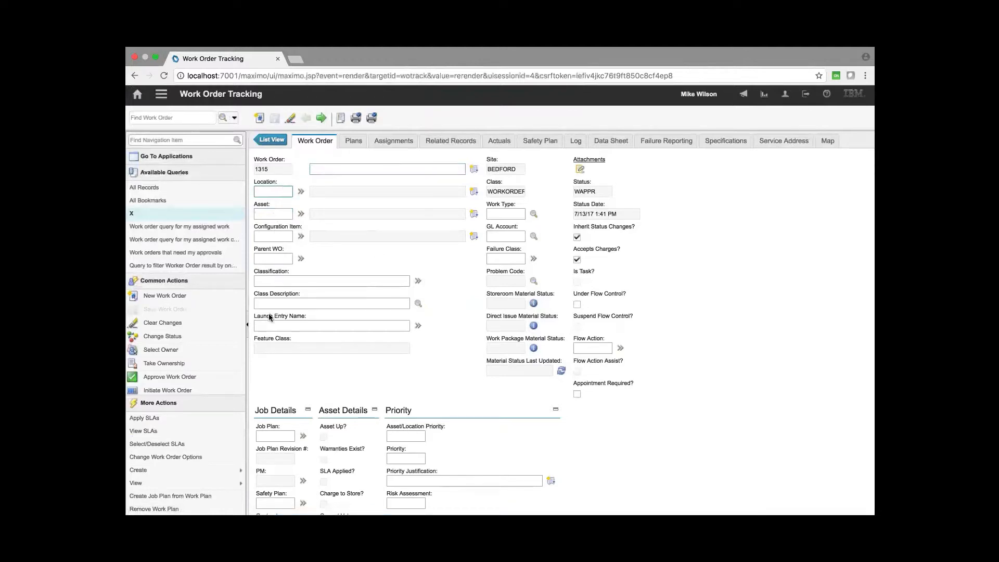
{"action": "left_click", "coordinate": [222, 380]}
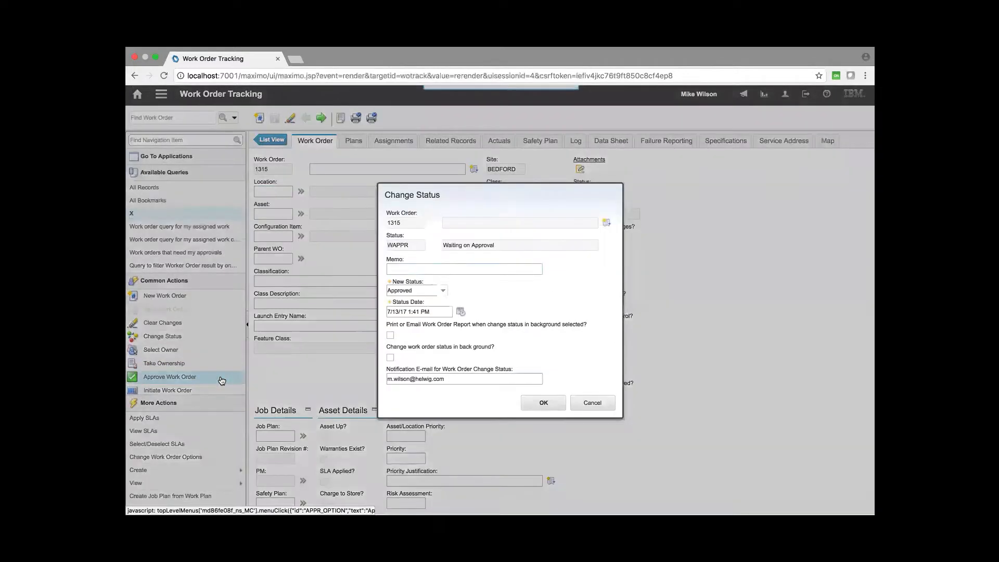
{"action": "left_click", "coordinate": [544, 404]}
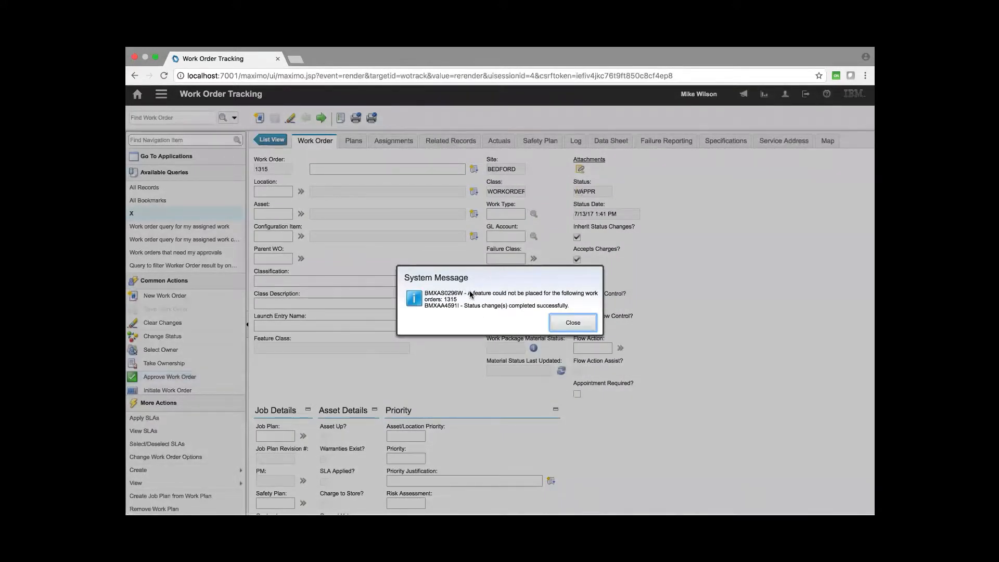
{"action": "left_click", "coordinate": [470, 294]}
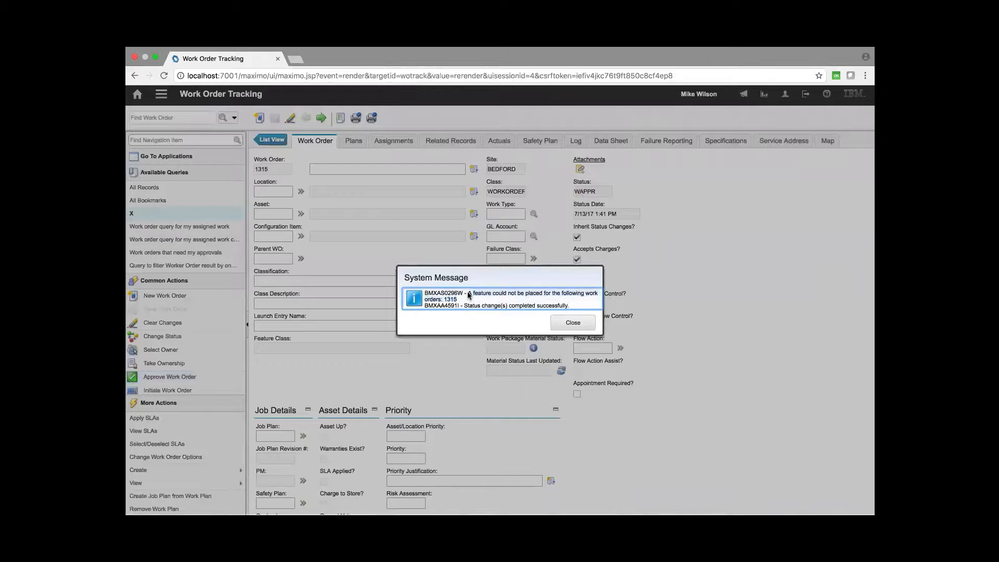
{"action": "left_click_drag", "start_coordinate": [470, 294], "coordinate": [569, 323]}
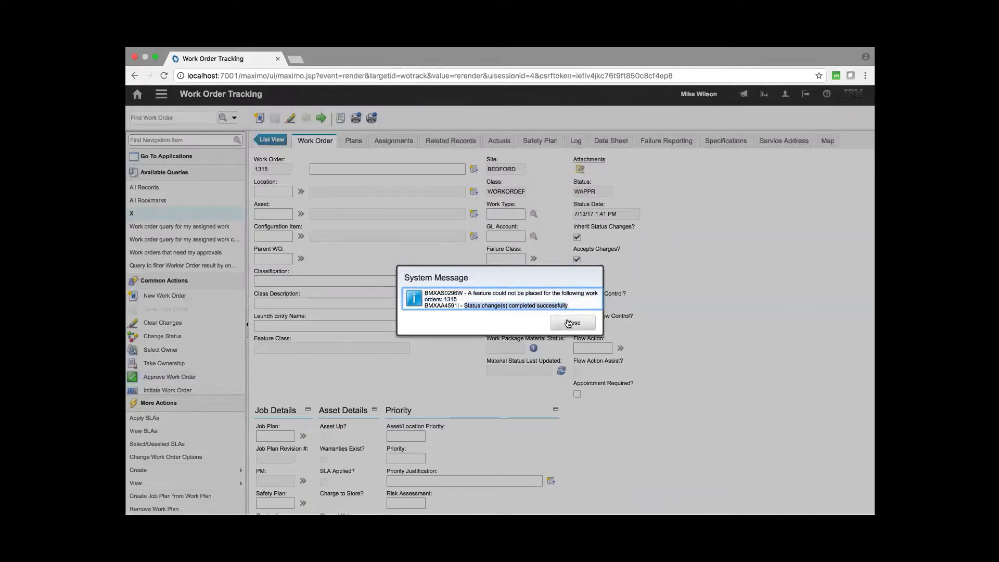
{"action": "left_click", "coordinate": [572, 323]}
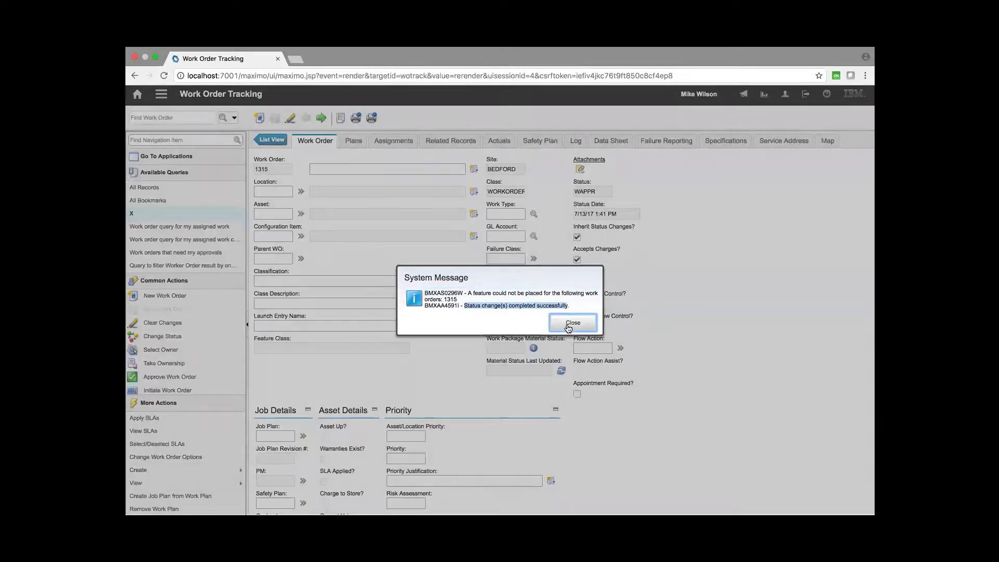
- Switch to Automation Scripts and review the list of spatial scripts and their active states
{"action": "double_click", "coordinate": [601, 192]}
{"action": "left_click", "coordinate": [667, 238]}
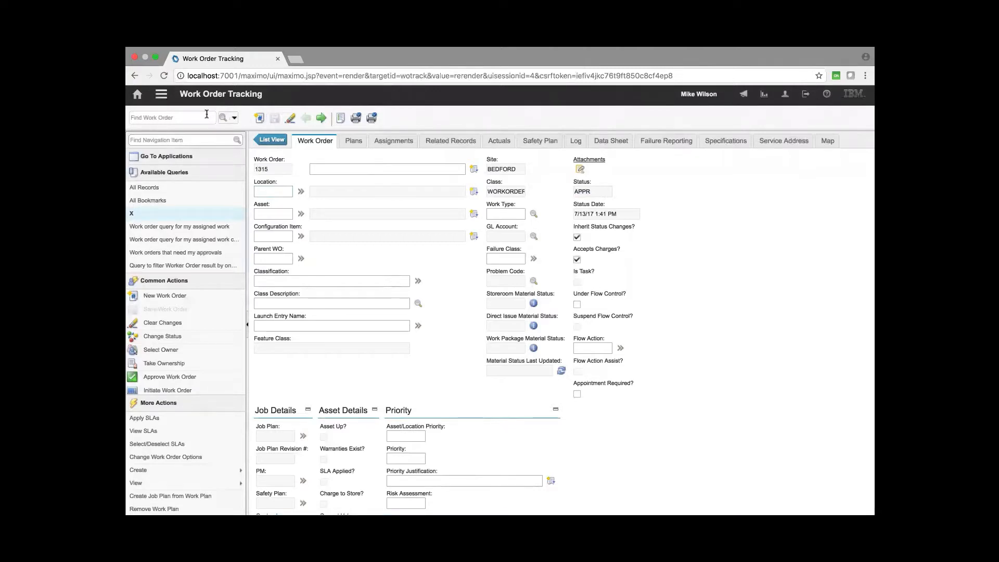
{"action": "left_click", "coordinate": [162, 98]}
{"action": "mouse_move", "coordinate": [253, 106]}
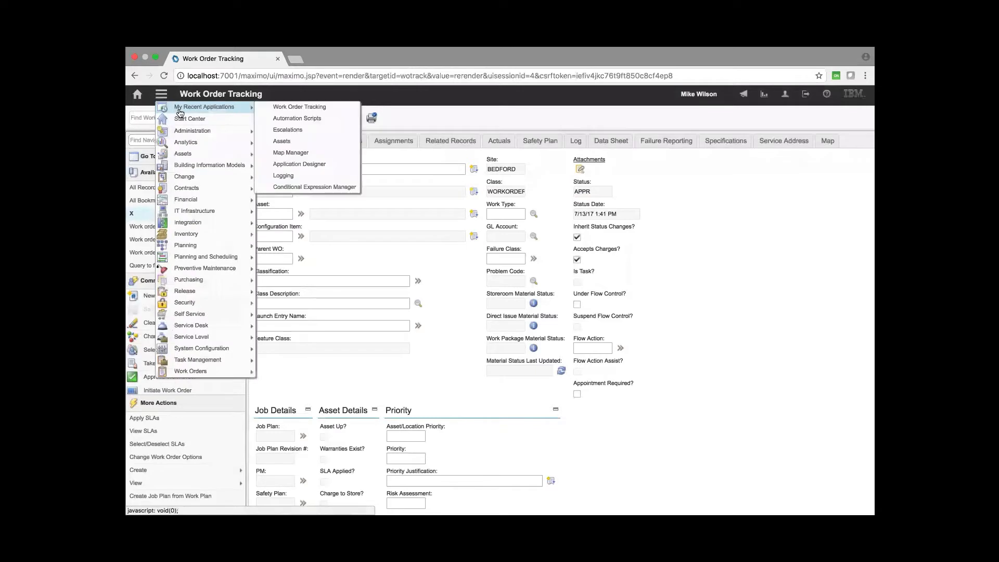
{"action": "left_click", "coordinate": [313, 119]}
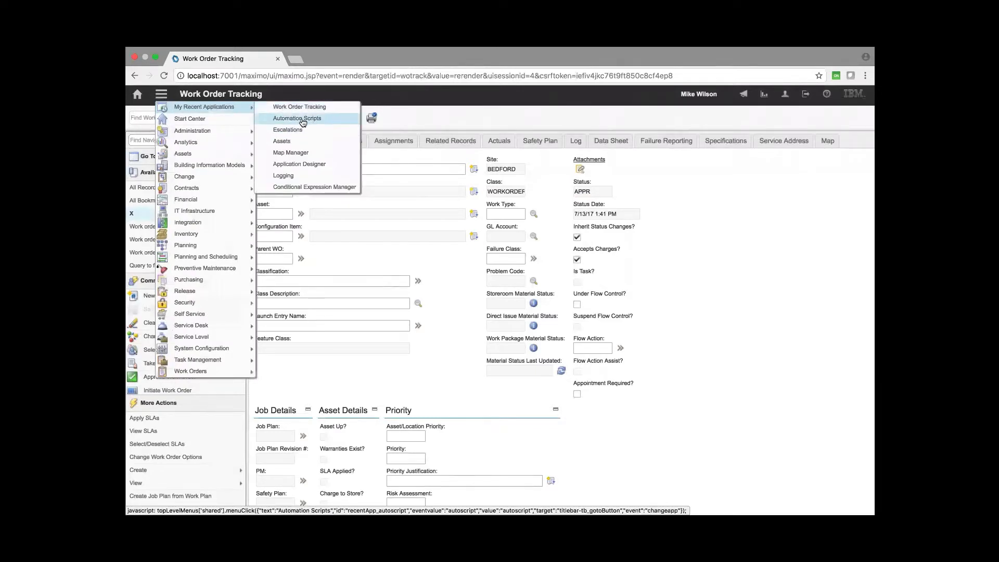
{"action": "key", "text": "Return"}
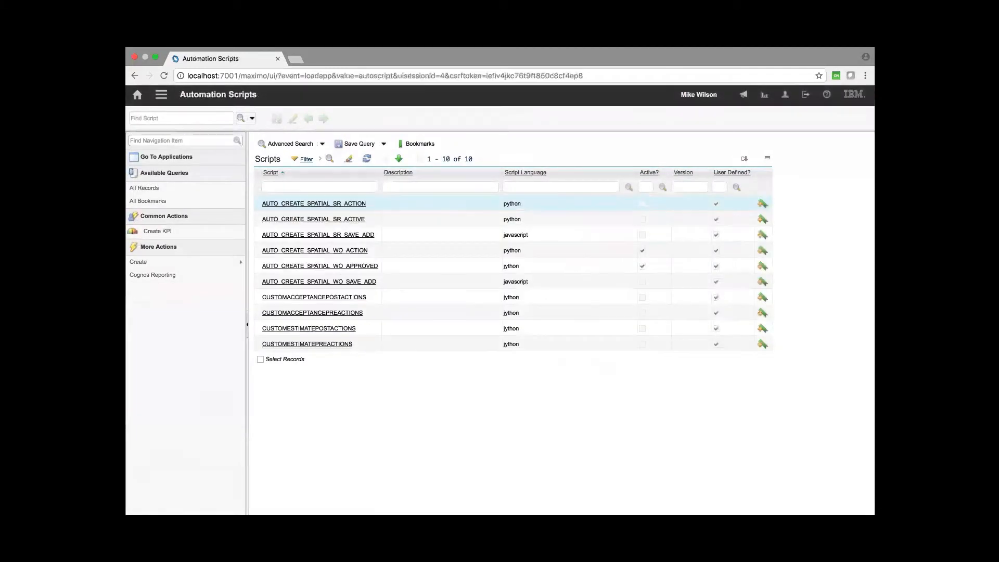
{"action": "left_click", "coordinate": [355, 267]}
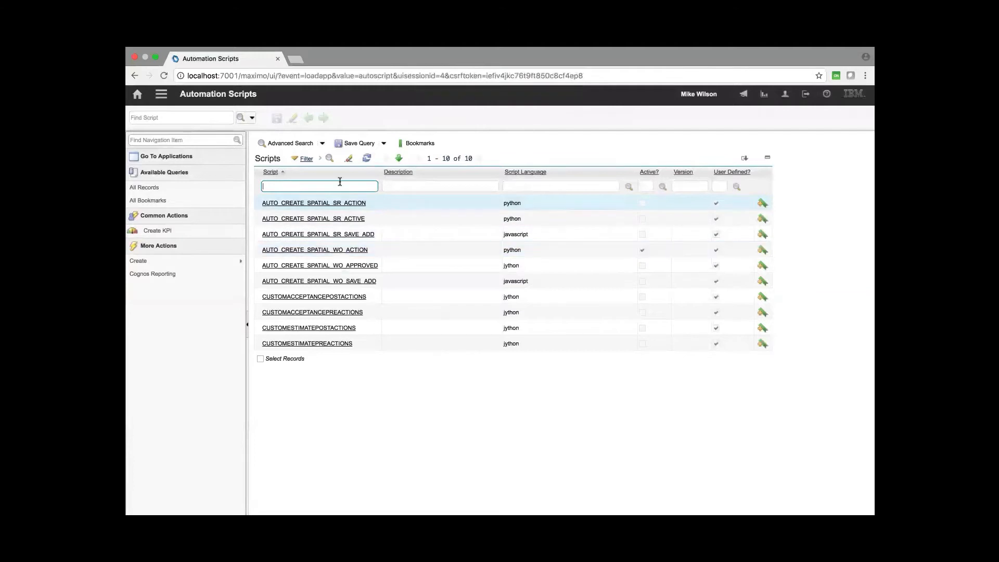
- Open Escalations, list all escalations, open escalation 1037 and examine its last run time
{"action": "left_click", "coordinate": [162, 94]}
{"action": "mouse_move", "coordinate": [203, 107]}
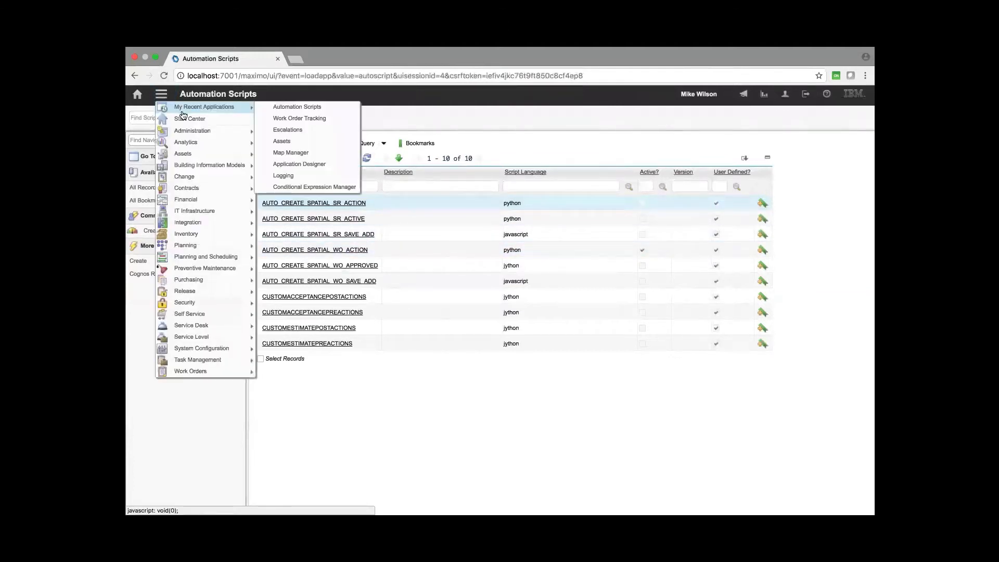
{"action": "left_click", "coordinate": [295, 129]}
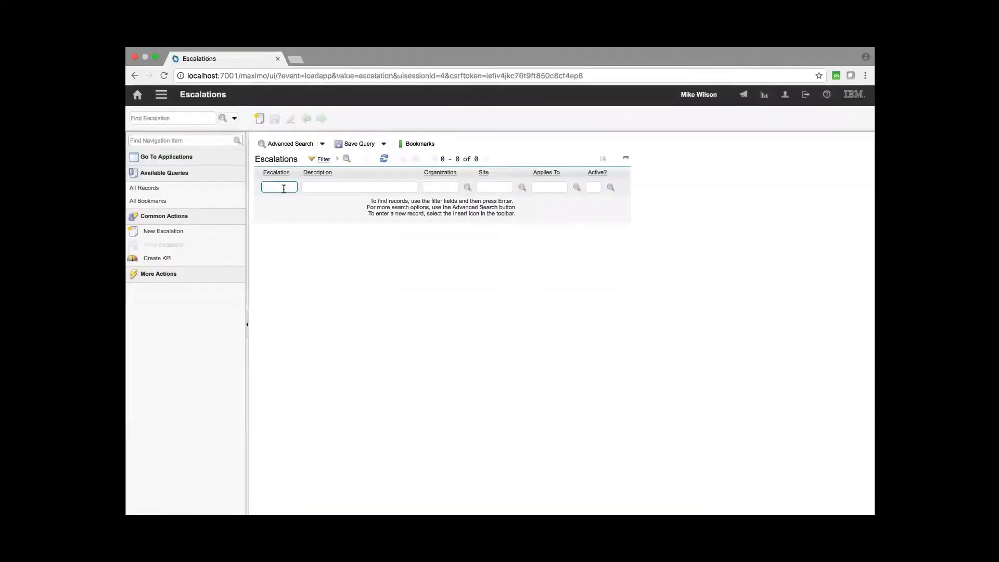
{"action": "key", "text": "Return"}
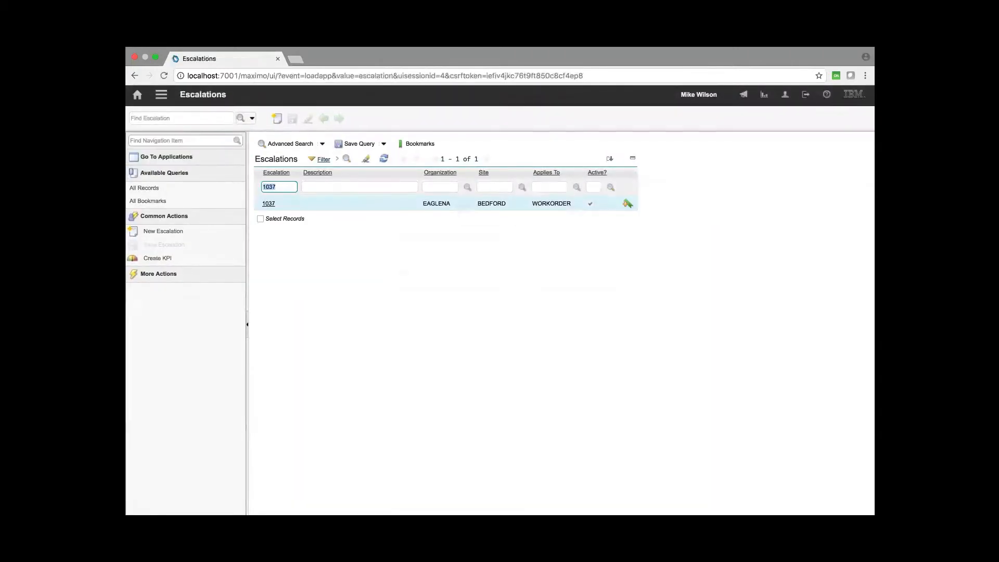
{"action": "left_click", "coordinate": [268, 203]}
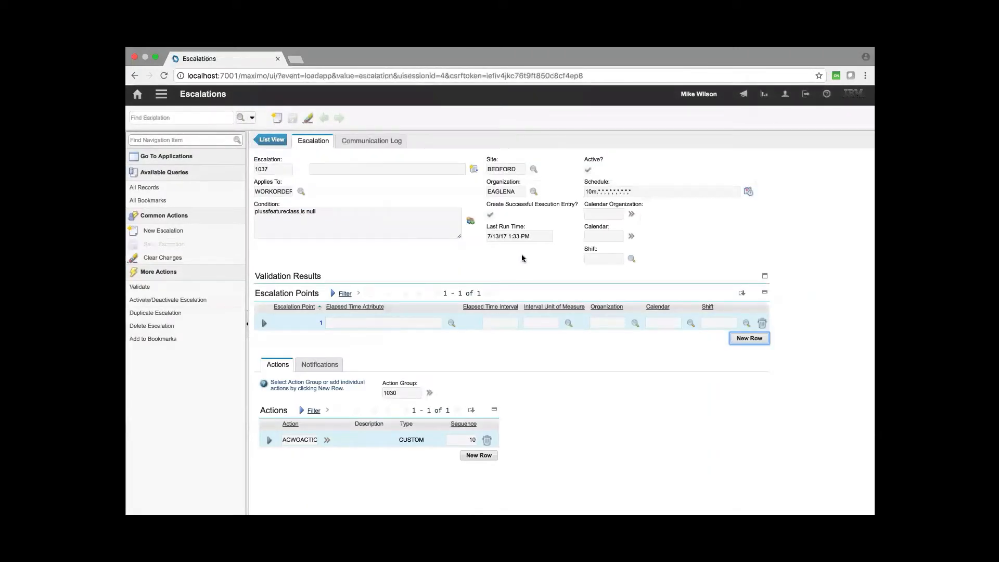
{"action": "triple_click", "coordinate": [534, 235]}
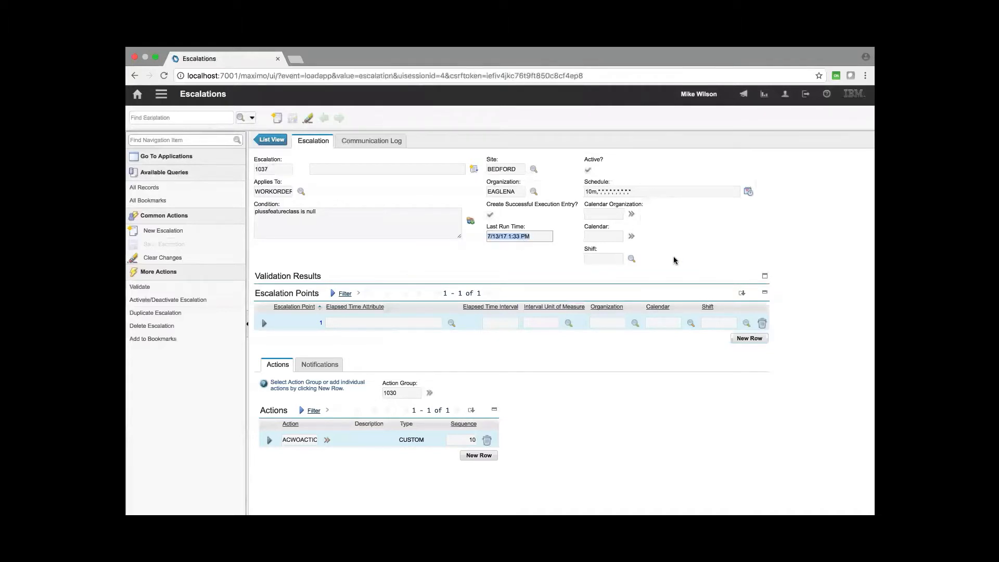
{"action": "left_click", "coordinate": [542, 236]}
{"action": "left_click", "coordinate": [161, 94]}
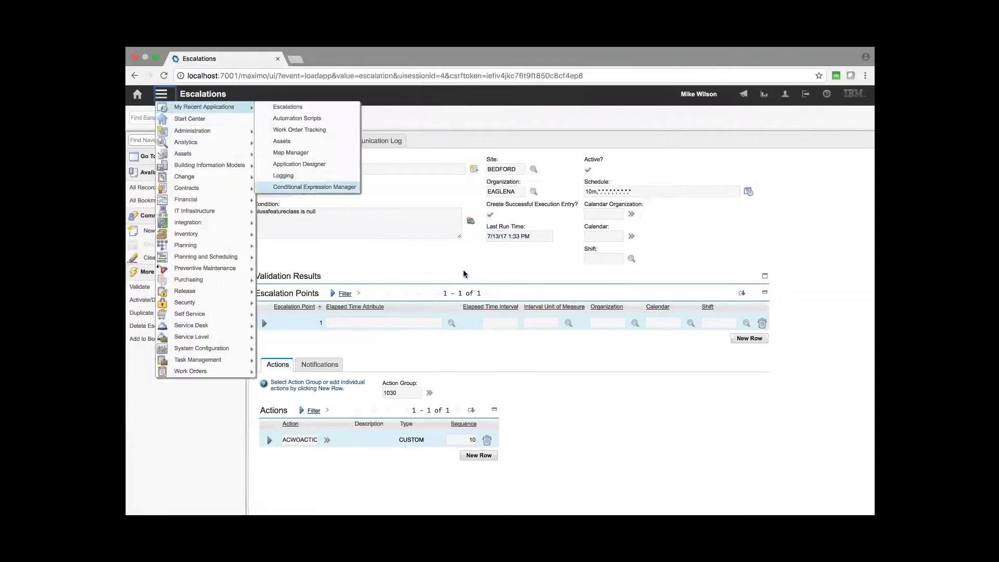
{"action": "key", "text": "super+Tab"}
{"action": "key", "text": "super+Tab"}
{"action": "key", "text": "super+Tab"}
{"action": "key", "text": "super+Tab"}
{"action": "key", "text": "super+Tab"}
{"action": "key", "text": "super+Tab"}
{"action": "key", "text": "super+Tab"}
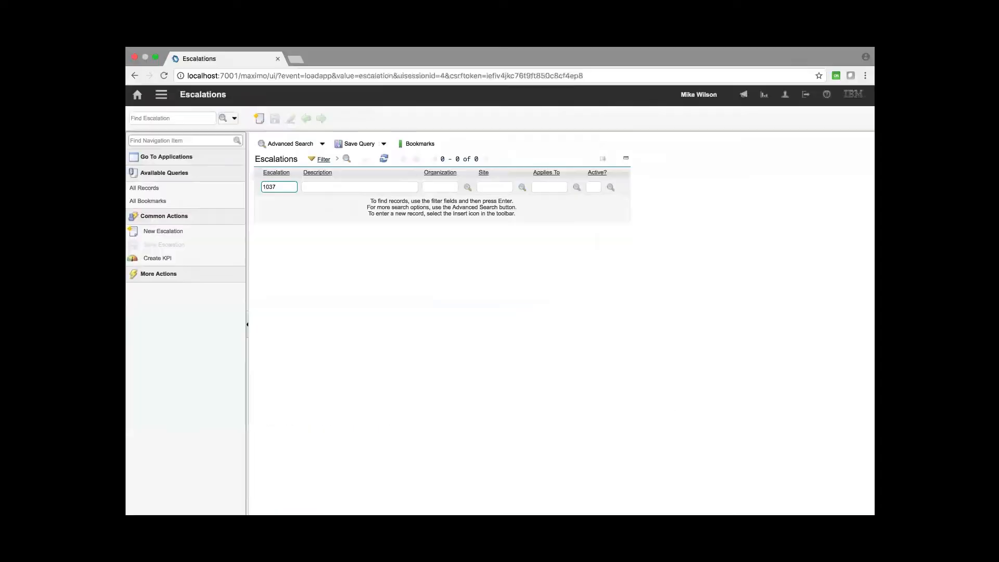
{"action": "key", "text": "Return"}
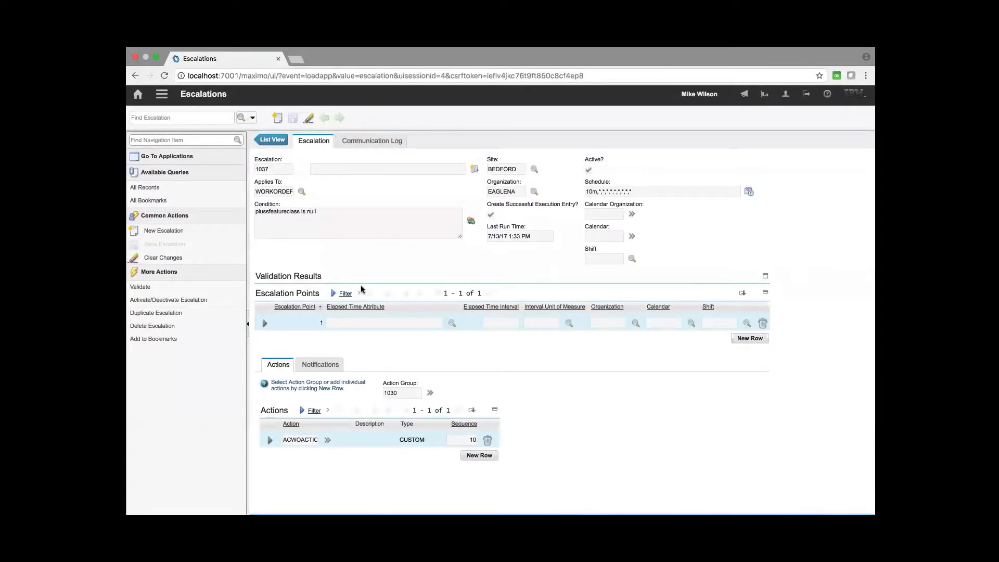
{"action": "left_click", "coordinate": [600, 489]}
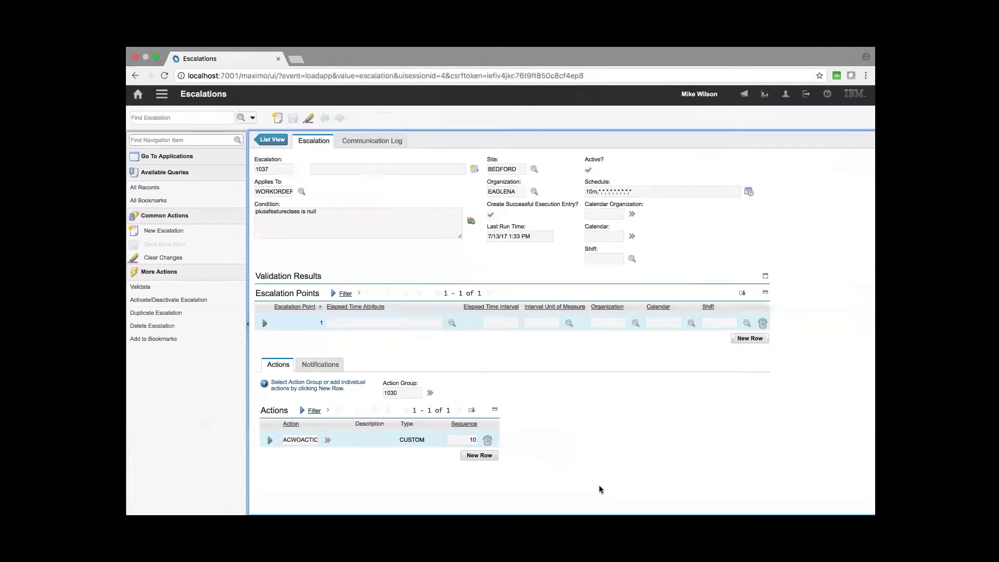
- Deactivate escalation 1037, set its schedule to every 3 minutes, and save it
{"action": "left_click", "coordinate": [204, 299]}
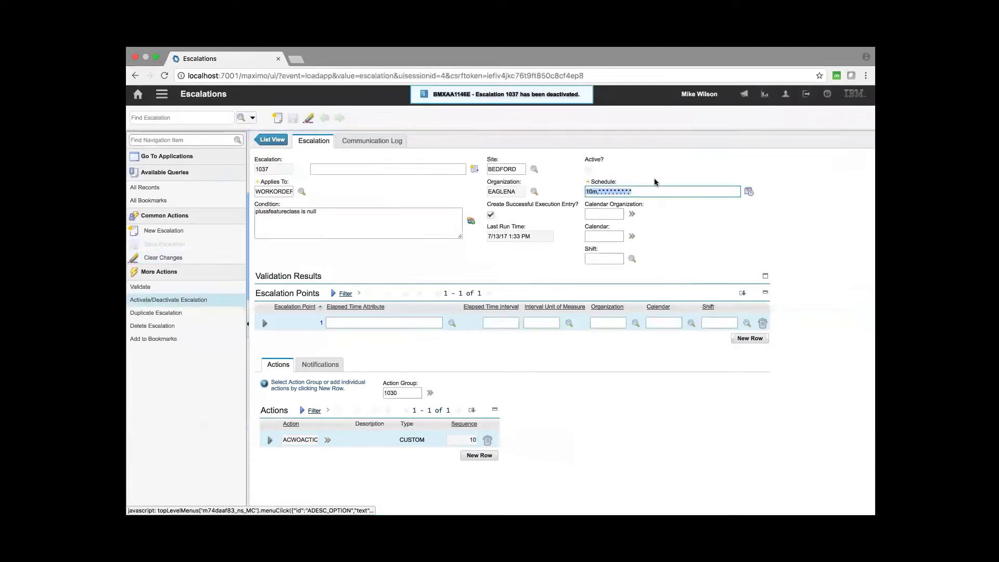
{"action": "left_click", "coordinate": [748, 192]}
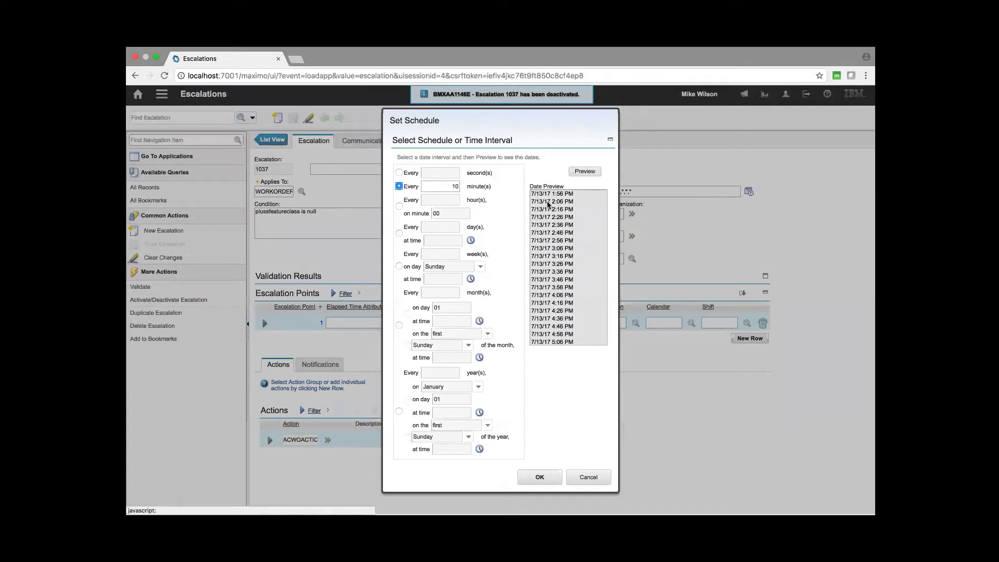
{"action": "left_click", "coordinate": [454, 187]}
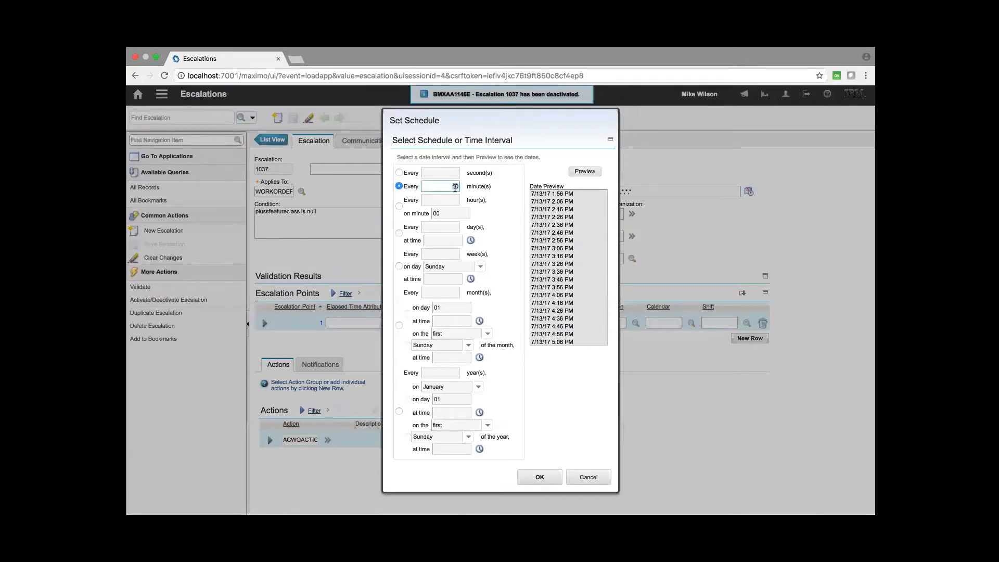
{"action": "key", "text": "BackSpace"}
{"action": "key", "text": "BackSpace"}
{"action": "type", "text": "3"}
{"action": "left_click", "coordinate": [545, 477]}
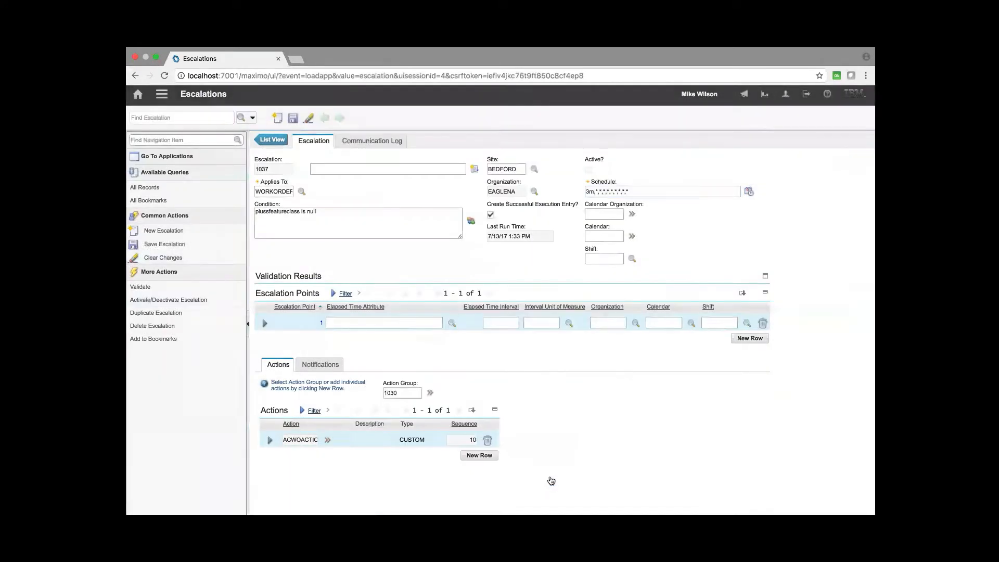
{"action": "left_click", "coordinate": [291, 119]}
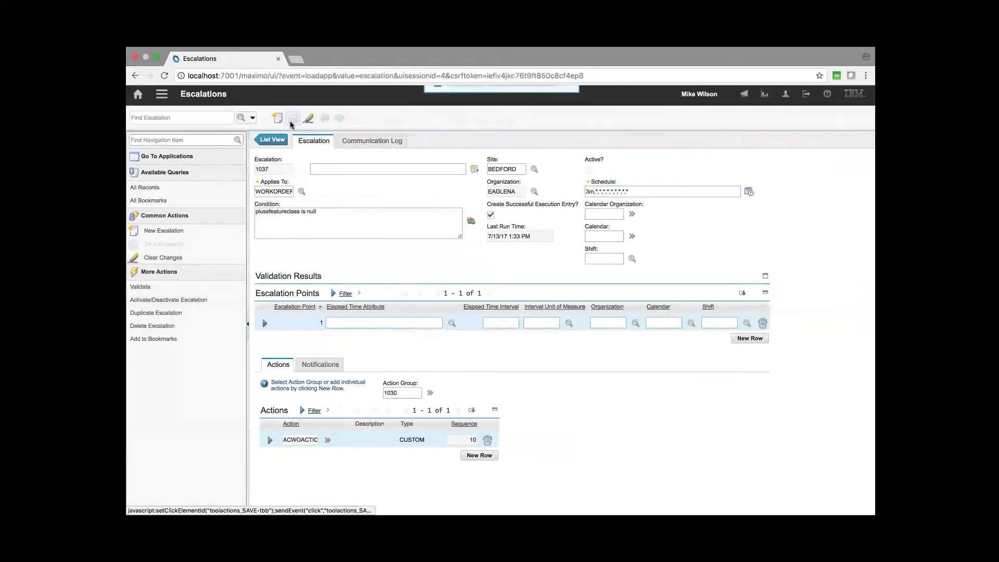
- Review the escalation's schedule without changes and reactivate escalation 1037
{"action": "left_click", "coordinate": [752, 192]}
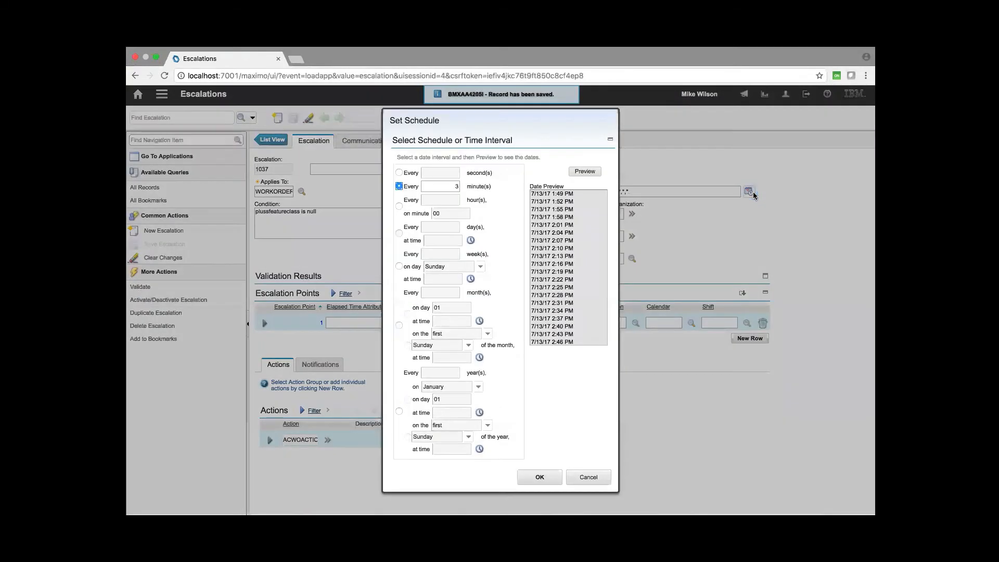
{"action": "left_click", "coordinate": [588, 477]}
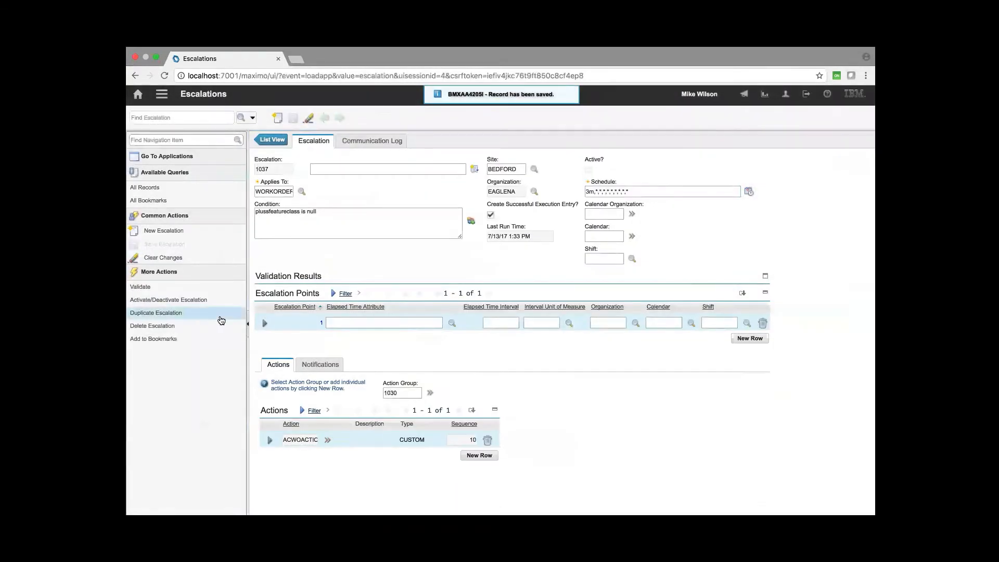
{"action": "left_click", "coordinate": [207, 302]}
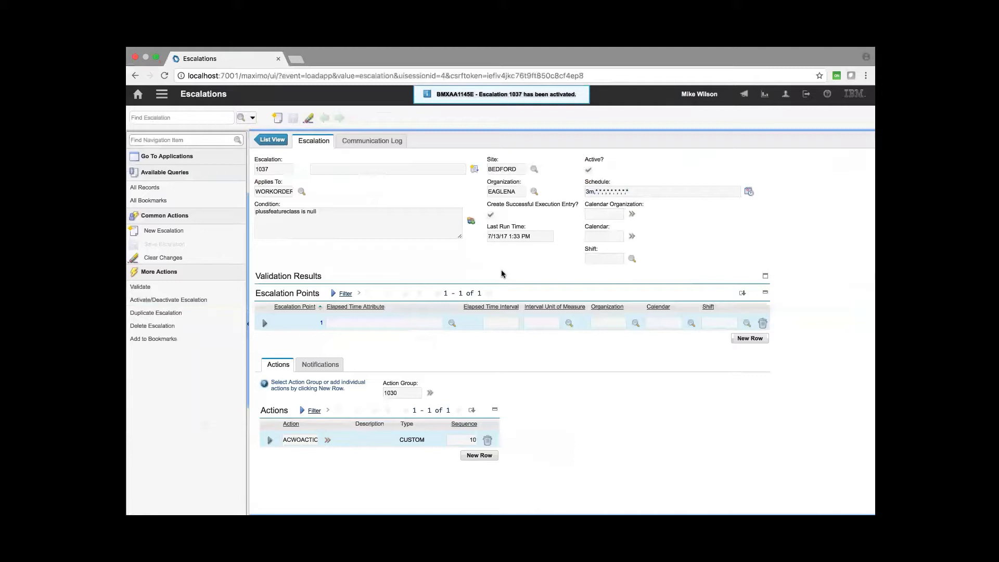
{"action": "key", "text": "super+Tab"}
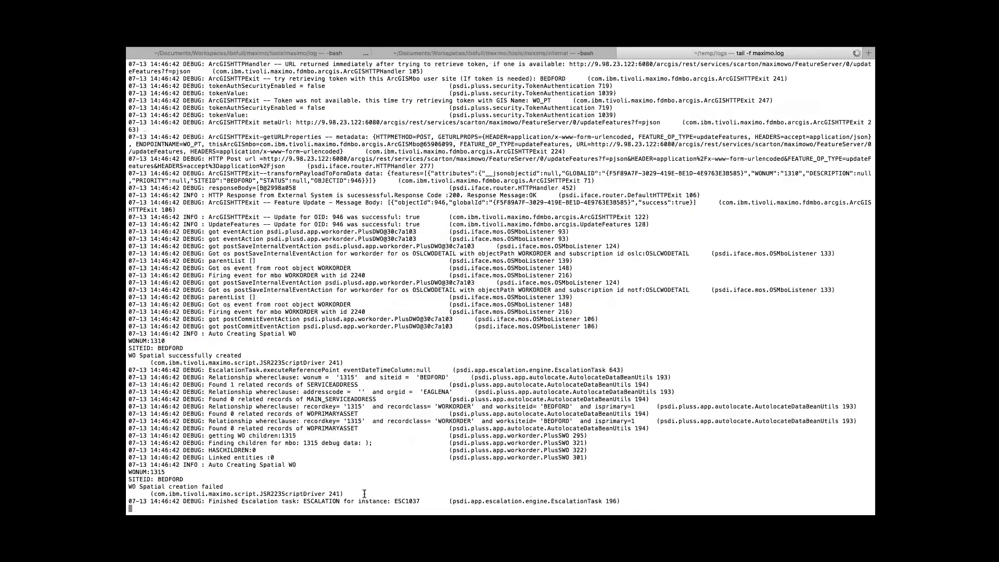
- Examine the maximo.log output for the automatic spatial work order creation messages
{"action": "left_click_drag", "start_coordinate": [348, 494], "coordinate": [133, 488]}
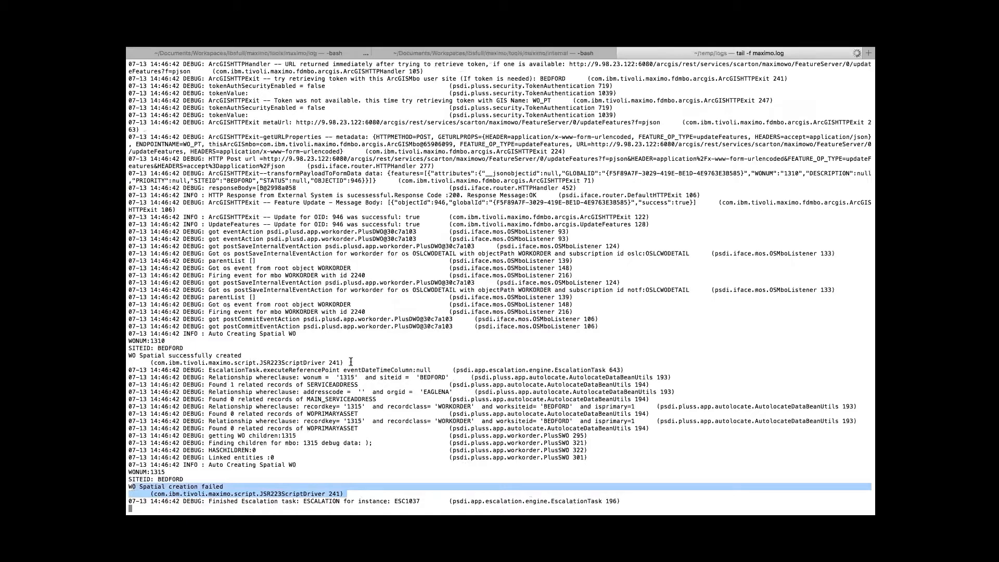
{"action": "left_click_drag", "start_coordinate": [351, 362], "coordinate": [176, 334]}
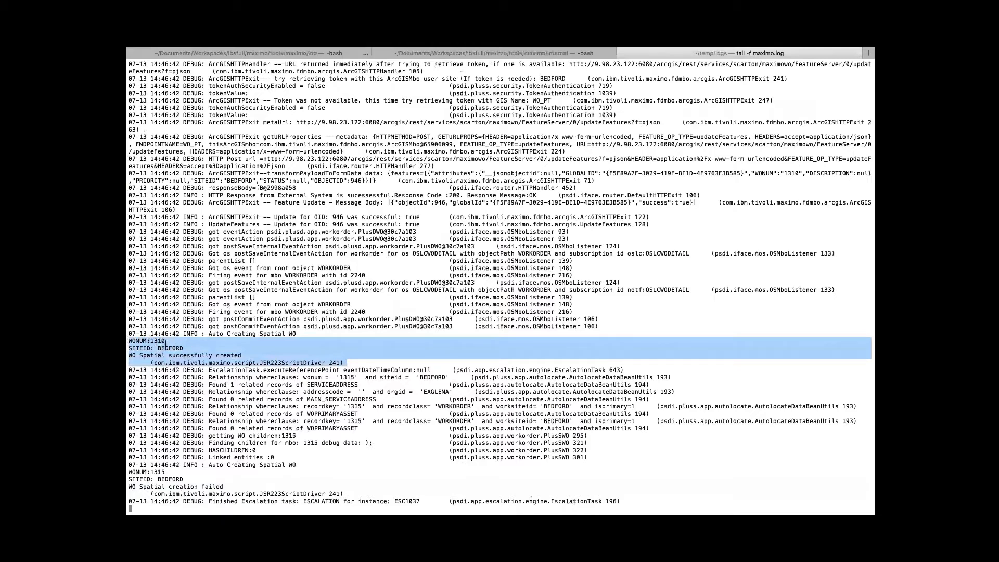
{"action": "left_click", "coordinate": [242, 355]}
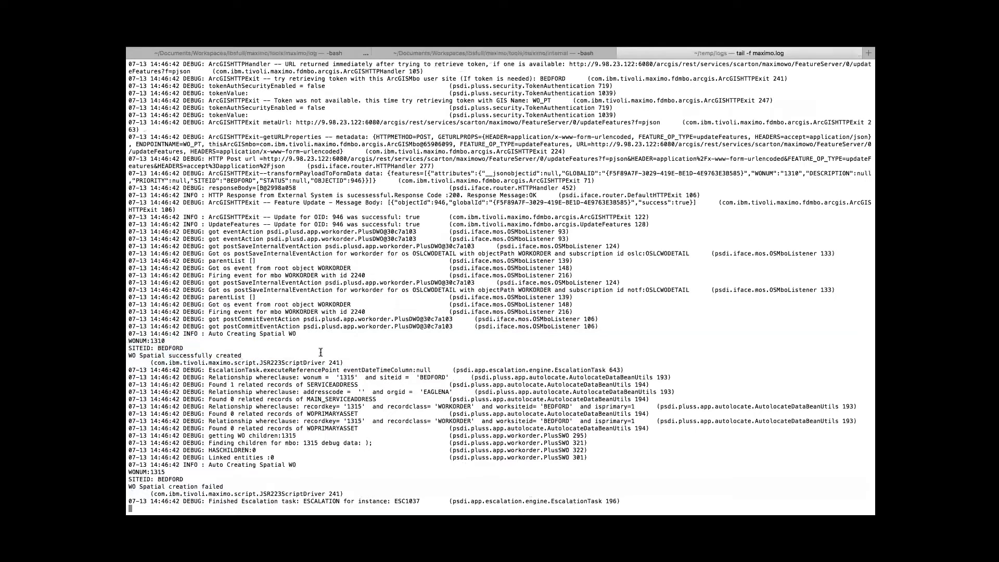
{"action": "left_click_drag", "start_coordinate": [344, 363], "coordinate": [128, 343]}
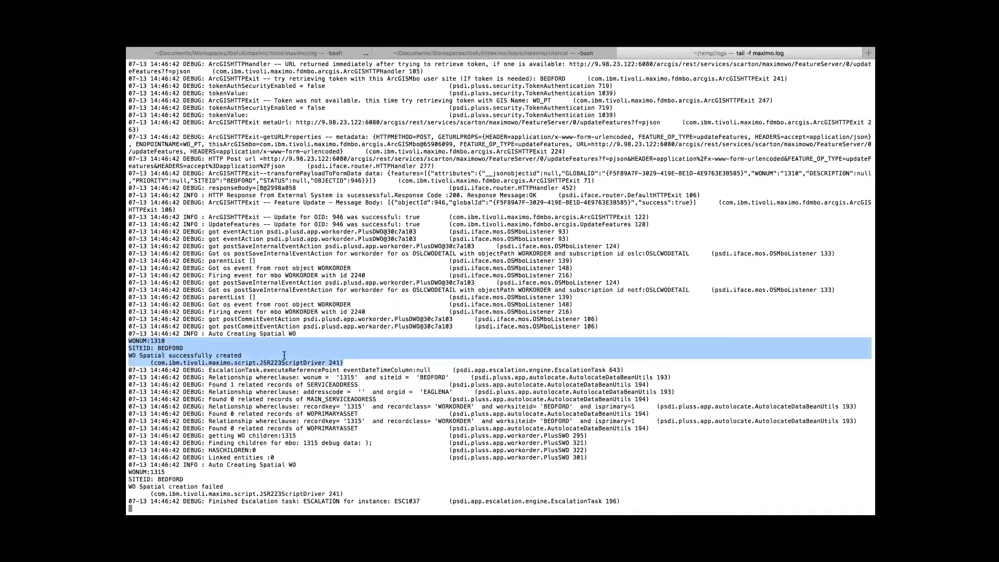
{"action": "left_click_drag", "start_coordinate": [342, 493], "coordinate": [128, 473]}
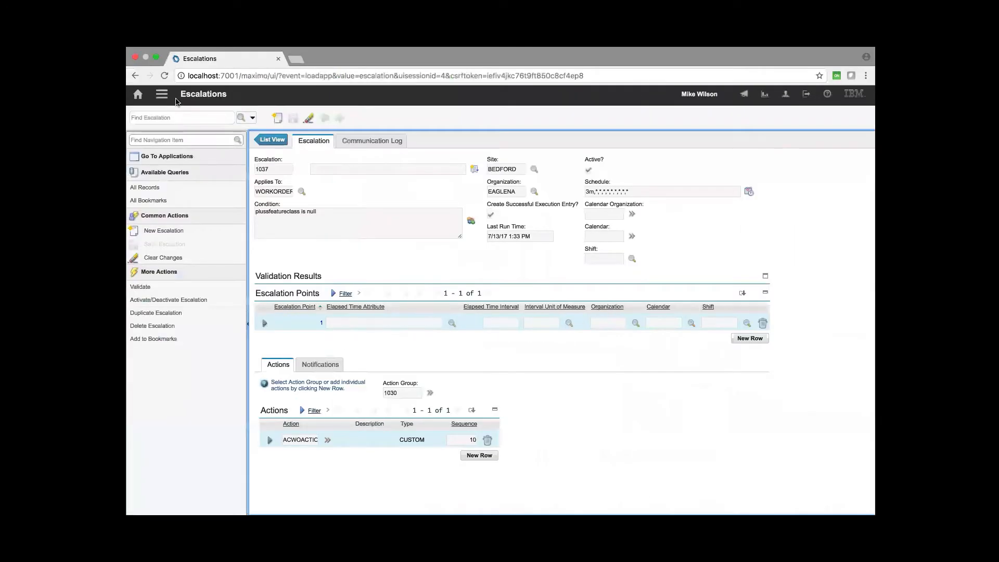
- Switch to Work Order Tracking and open work order 1310
{"action": "left_click", "coordinate": [162, 94]}
{"action": "mouse_move", "coordinate": [218, 107]}
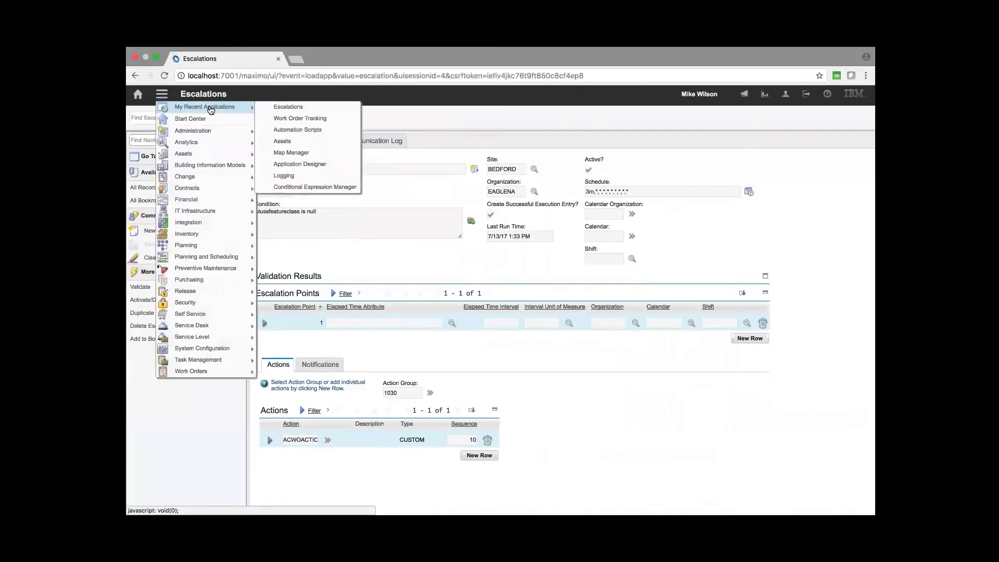
{"action": "left_click", "coordinate": [281, 117]}
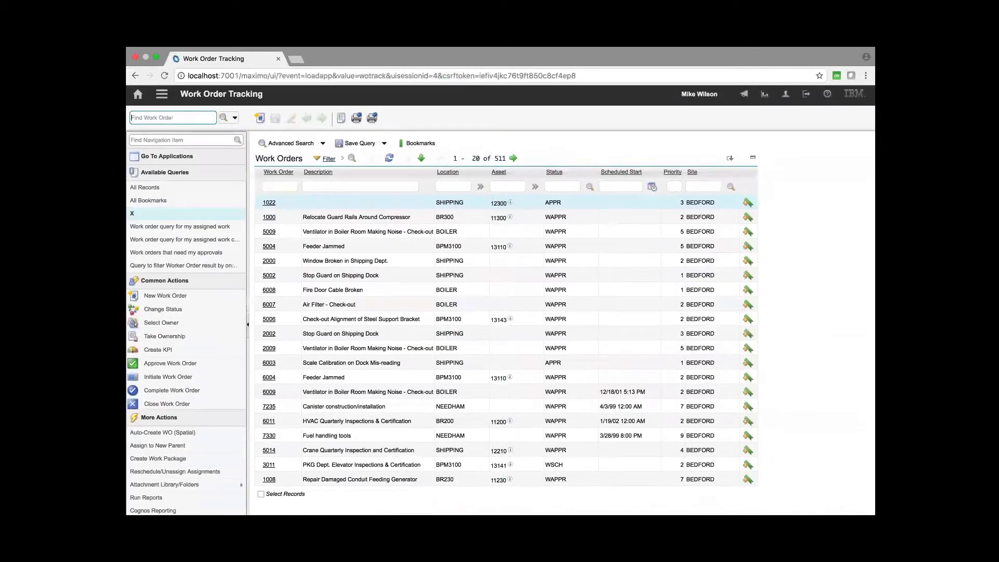
{"action": "type", "text": "1310"}
{"action": "key", "text": "Return"}
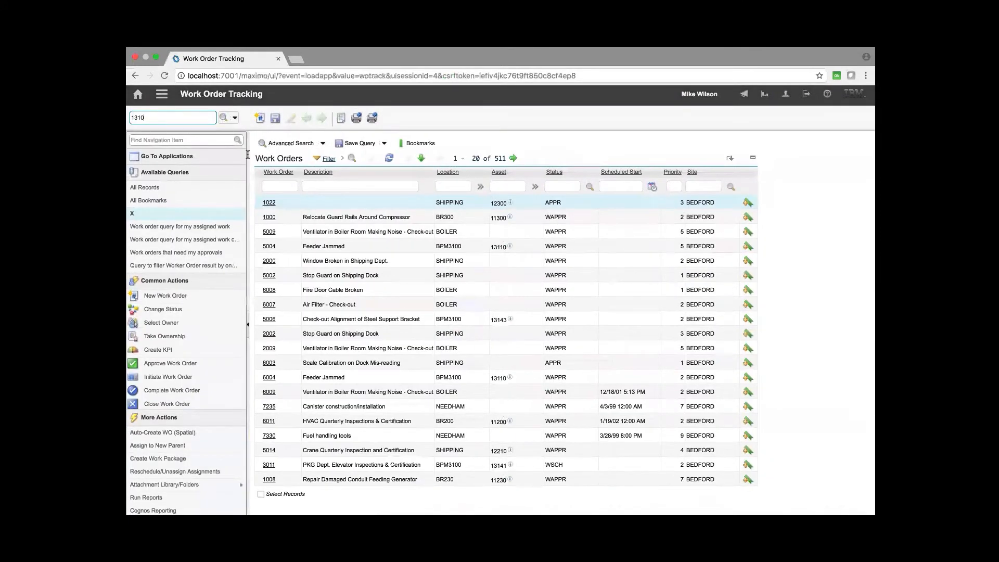
{"action": "left_click", "coordinate": [310, 346]}
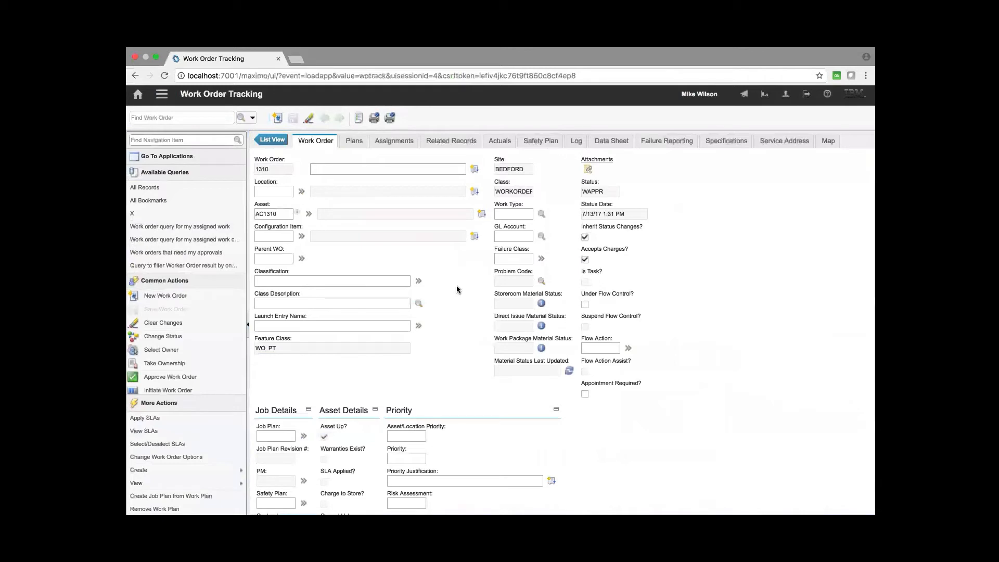
- Go to the work order's asset AC1310 and view its location on the asset map
{"action": "left_click", "coordinate": [308, 213]}
{"action": "mouse_move", "coordinate": [343, 272]}
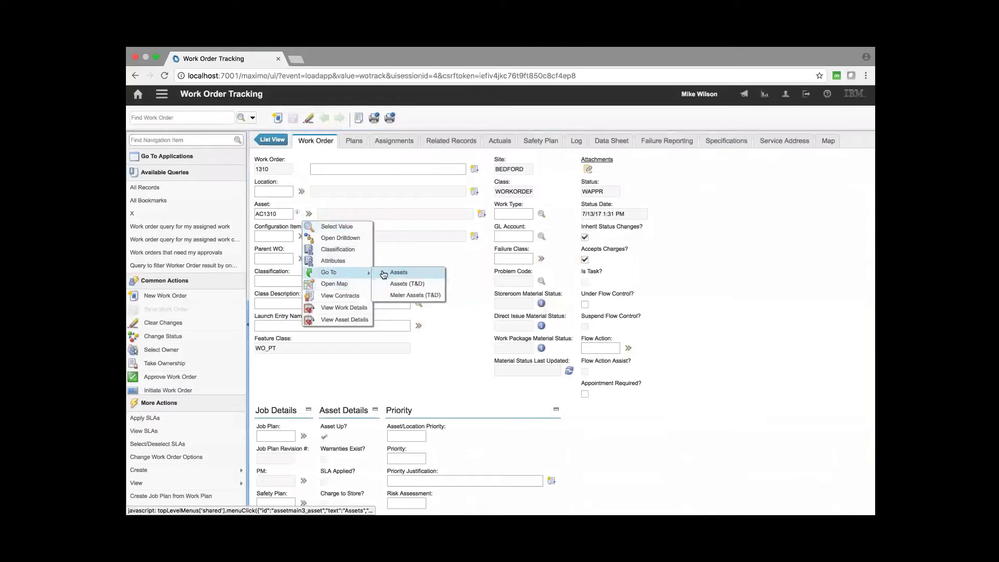
{"action": "left_click", "coordinate": [385, 274]}
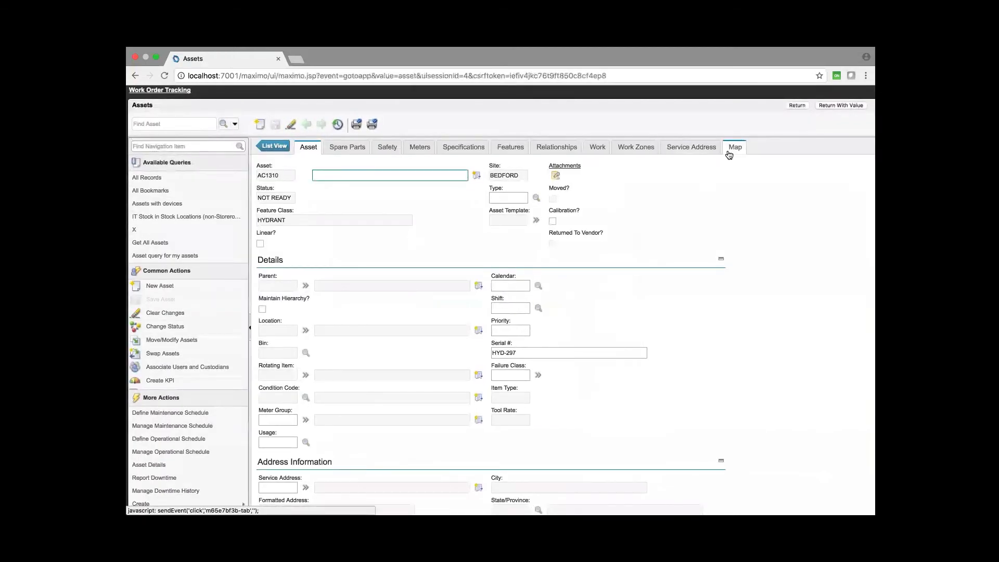
{"action": "left_click", "coordinate": [732, 147]}
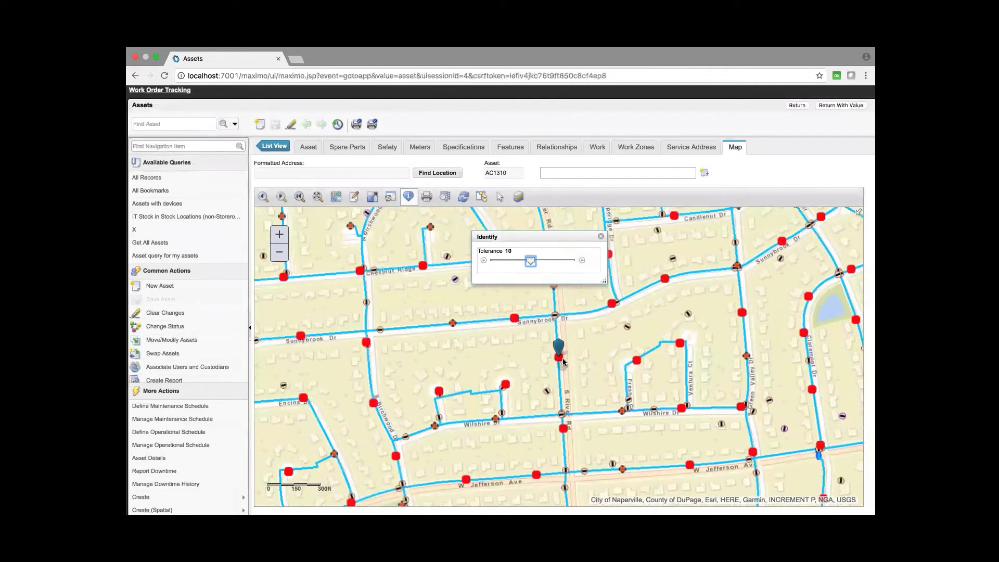
{"action": "left_click", "coordinate": [533, 358]}
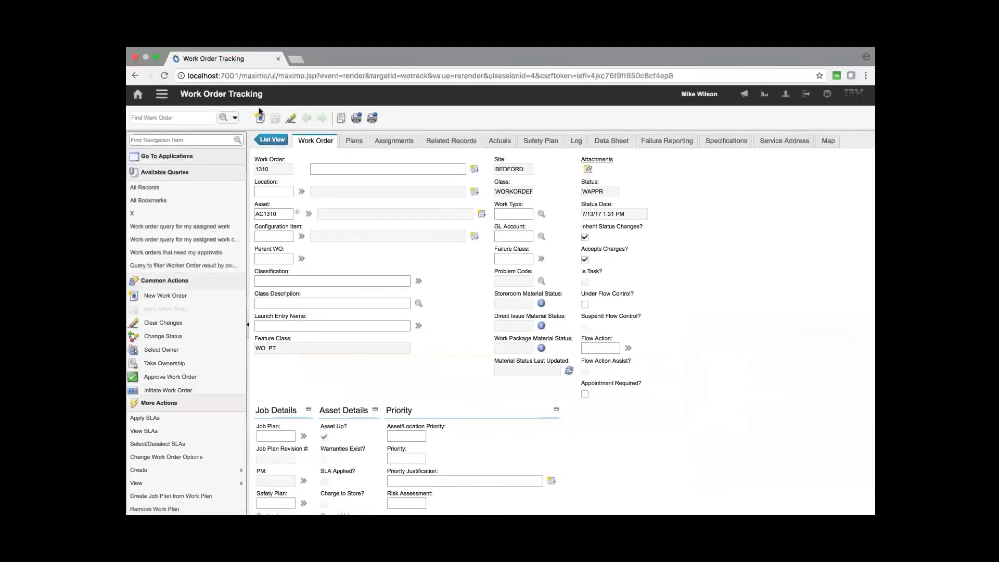
- Create and save a new work order
{"action": "left_click", "coordinate": [262, 122]}
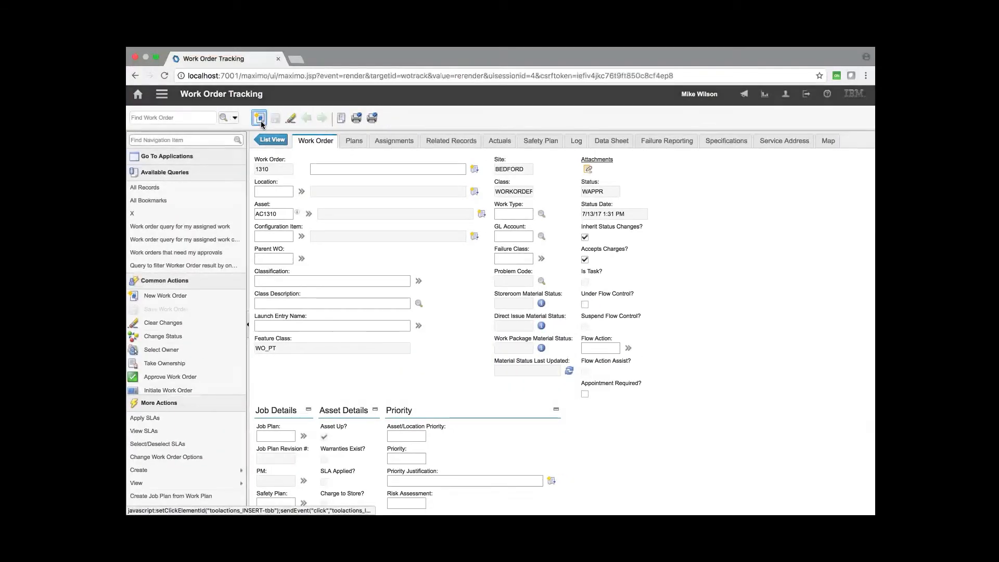
{"action": "left_click", "coordinate": [273, 118]}
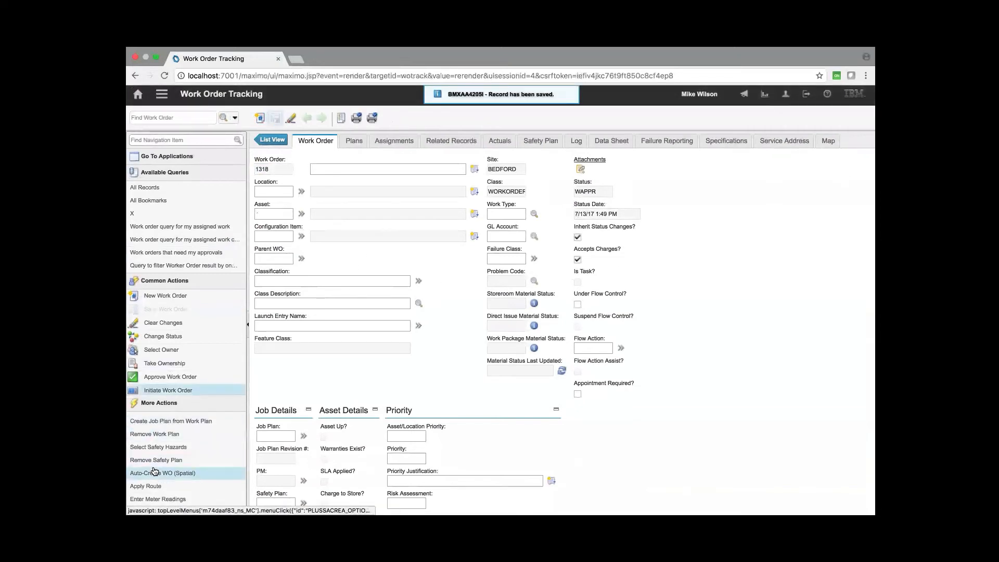
- Go to Assets from the work order's asset field and create and save a new asset AC1318
{"action": "left_click", "coordinate": [301, 214]}
{"action": "mouse_move", "coordinate": [323, 270]}
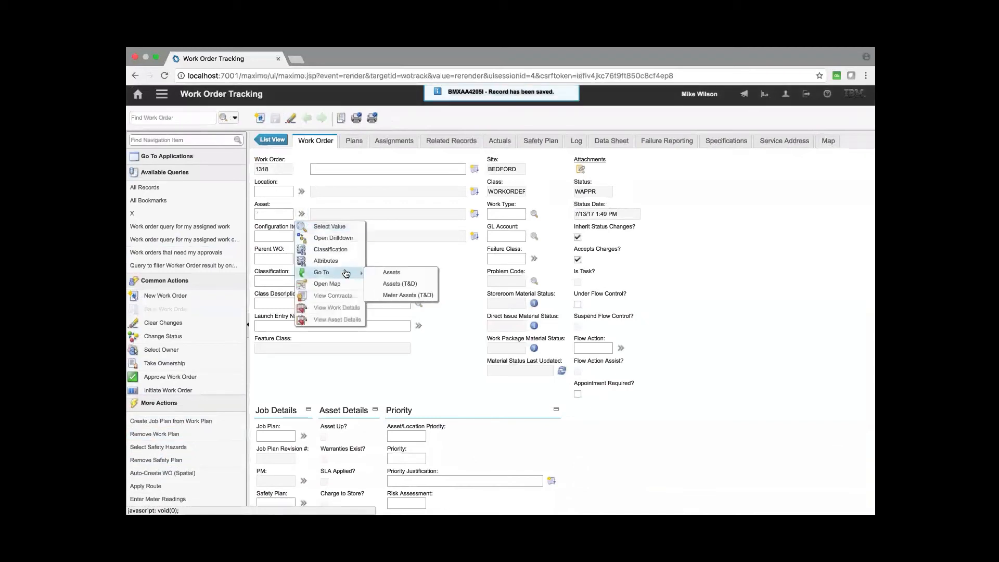
{"action": "left_click", "coordinate": [386, 278]}
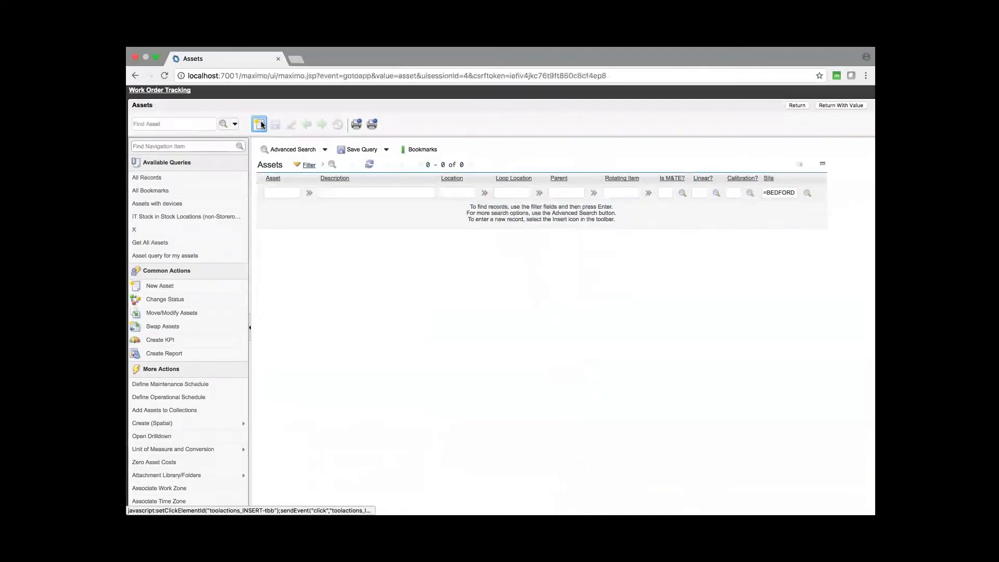
{"action": "left_click", "coordinate": [262, 124]}
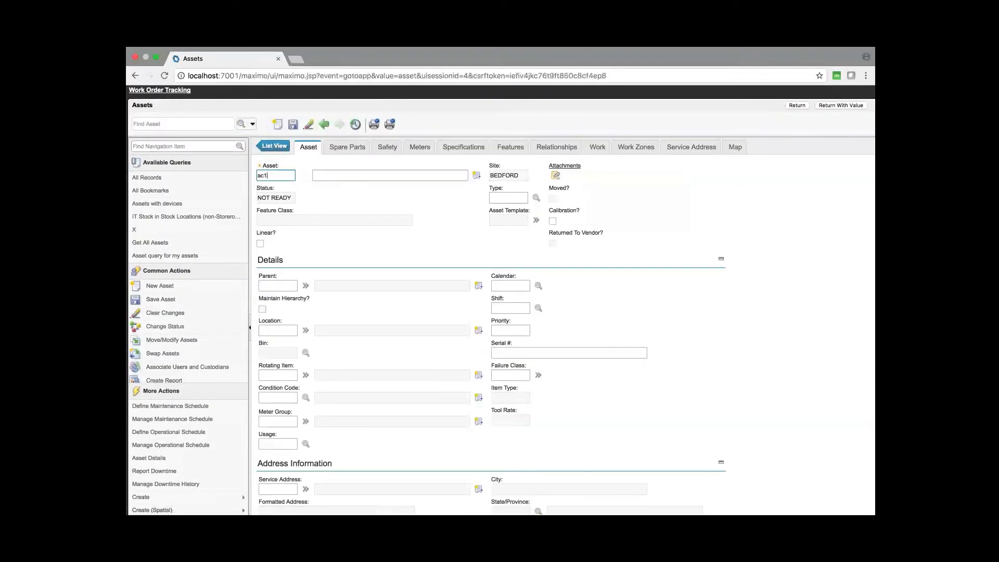
{"action": "type", "text": "ac1318"}
{"action": "left_click", "coordinate": [293, 125]}
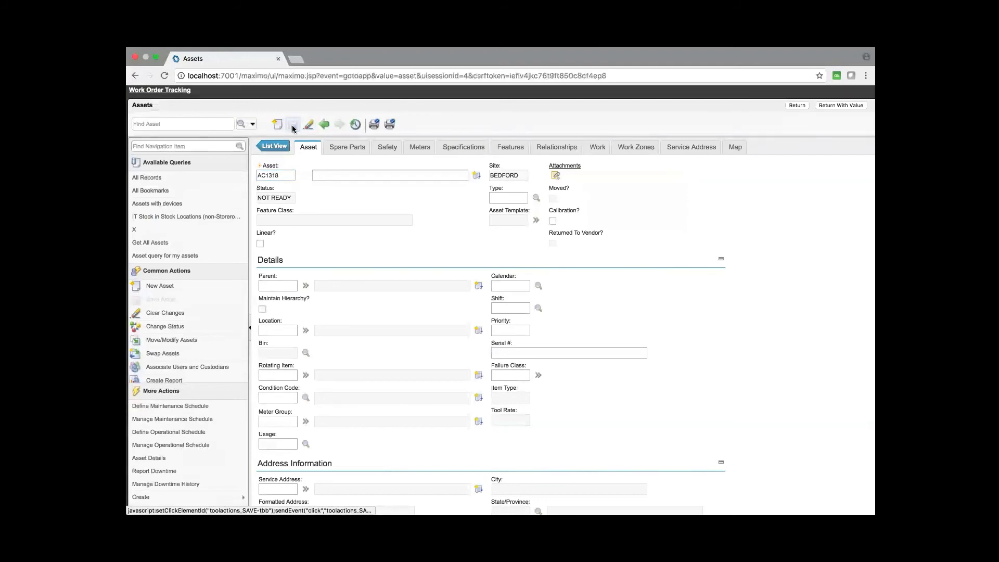
{"action": "key", "text": "super+Tab"}
{"action": "key", "text": "super+Tab"}
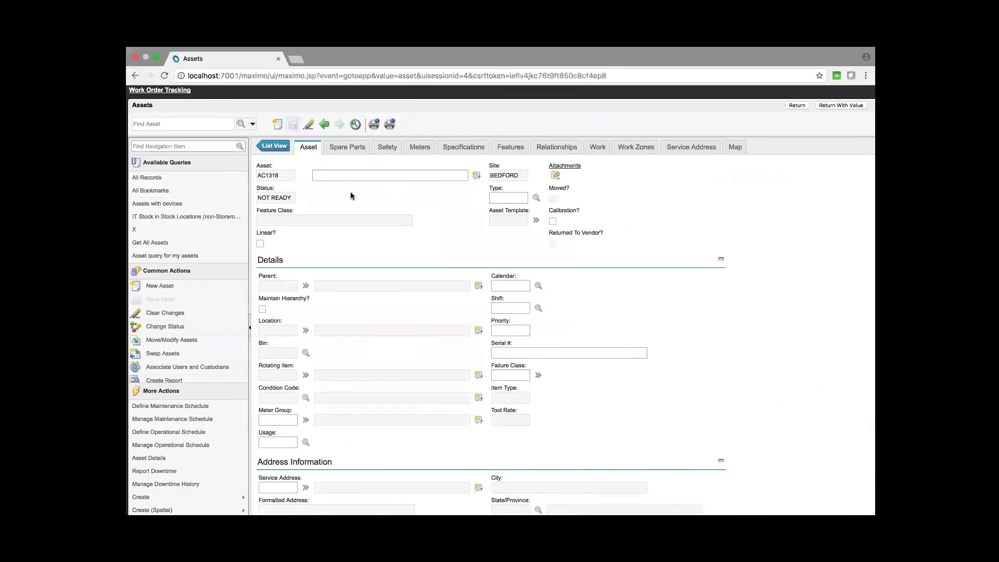
- Identify water hydrant features on the asset's map, then return asset AC1318 to the work order
{"action": "left_click", "coordinate": [734, 147]}
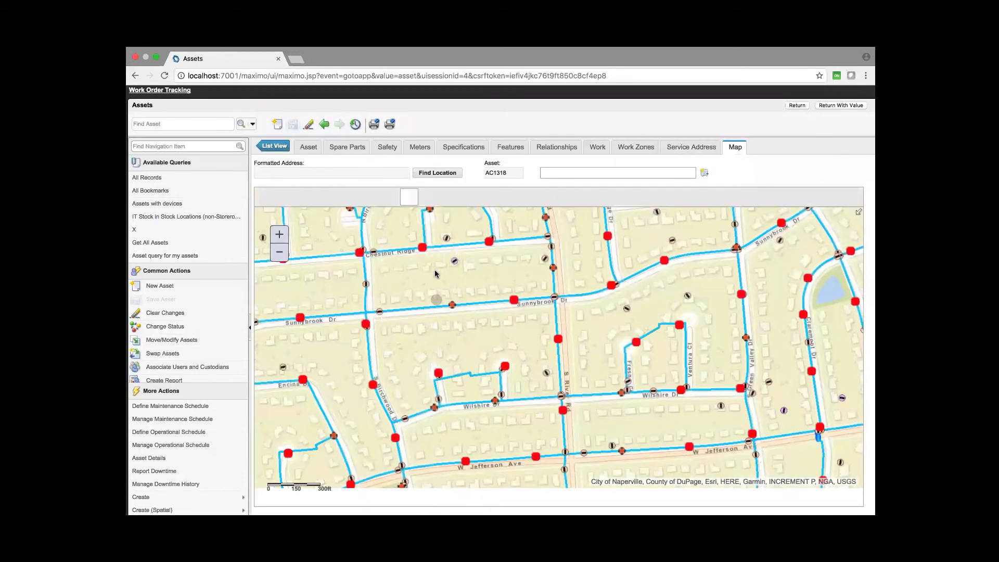
{"action": "left_click", "coordinate": [459, 311]}
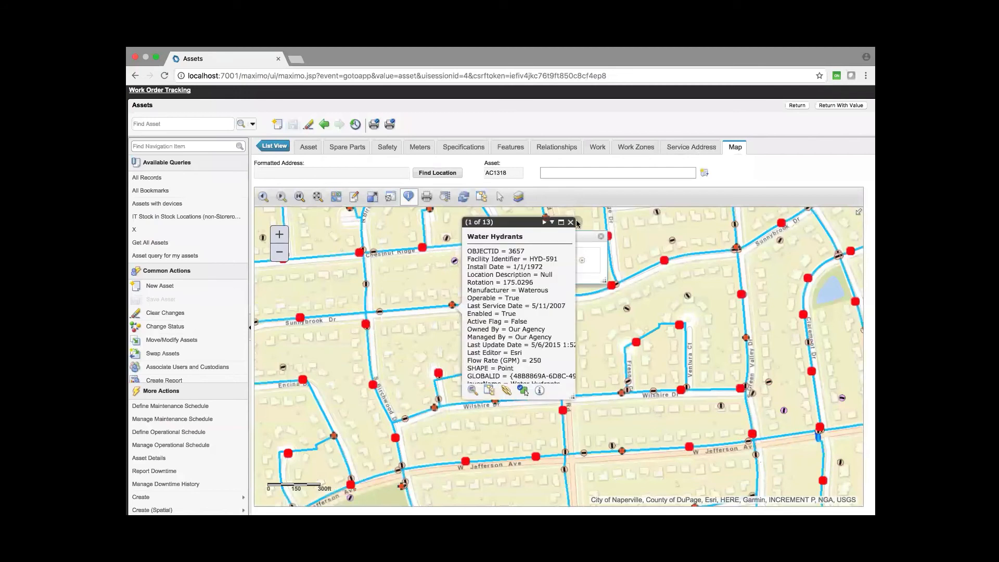
{"action": "left_click", "coordinate": [570, 222]}
{"action": "left_click", "coordinate": [547, 218]}
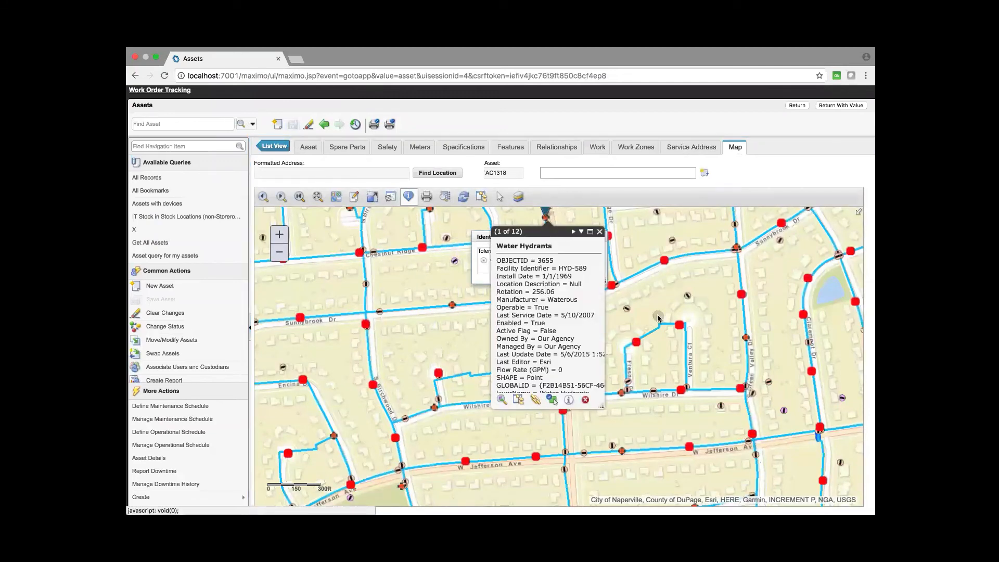
{"action": "left_click", "coordinate": [840, 107]}
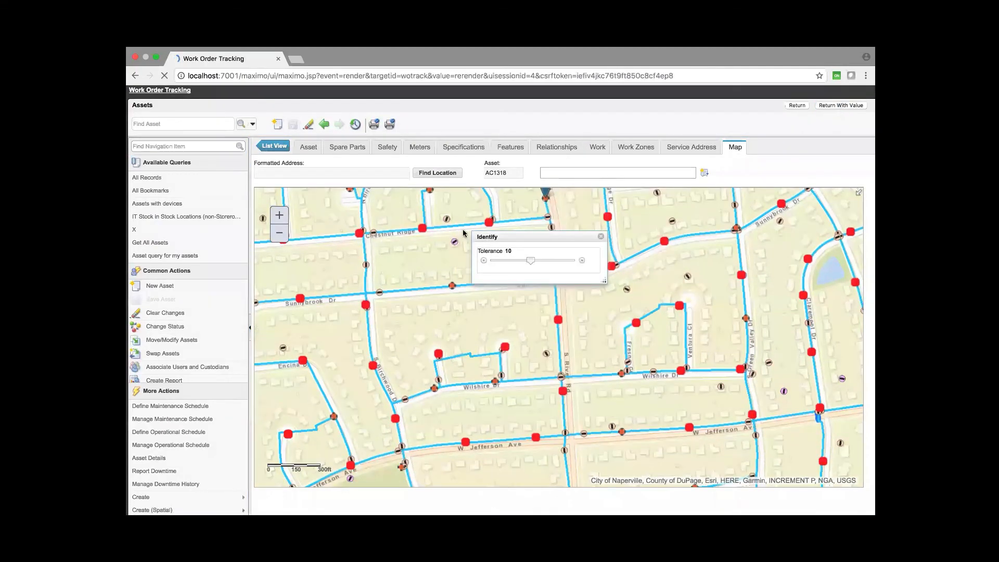
- Save the work order with asset AC1318 and run Auto-Create WO (Spatial) on it
{"action": "left_click", "coordinate": [166, 309]}
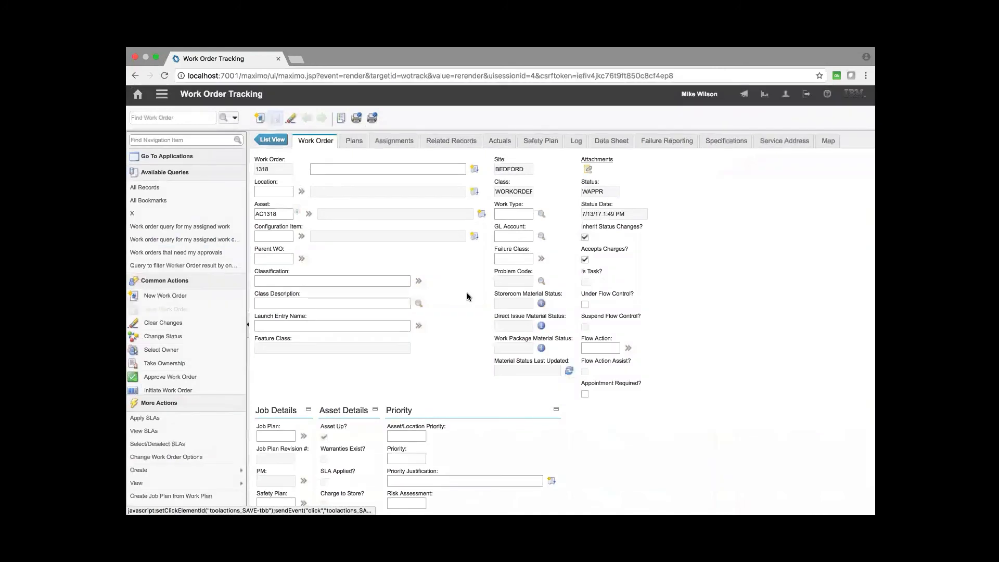
{"action": "mouse_move", "coordinate": [175, 488]}
{"action": "scroll", "coordinate": [175, 492], "scroll_direction": "down", "scroll_amount": 2}
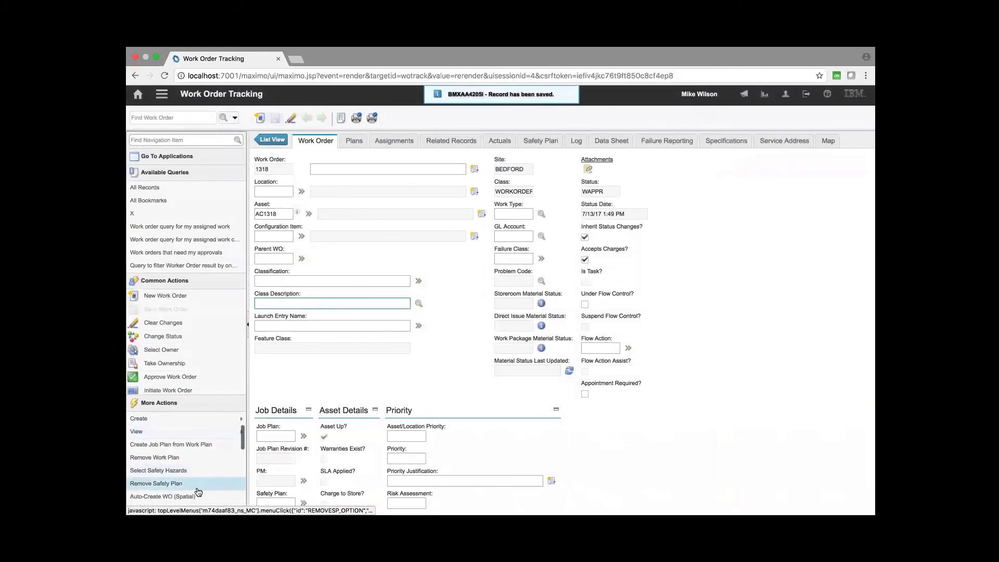
{"action": "left_click", "coordinate": [162, 496]}
- Check the work order's Feature Class field
{"action": "left_click", "coordinate": [538, 315]}
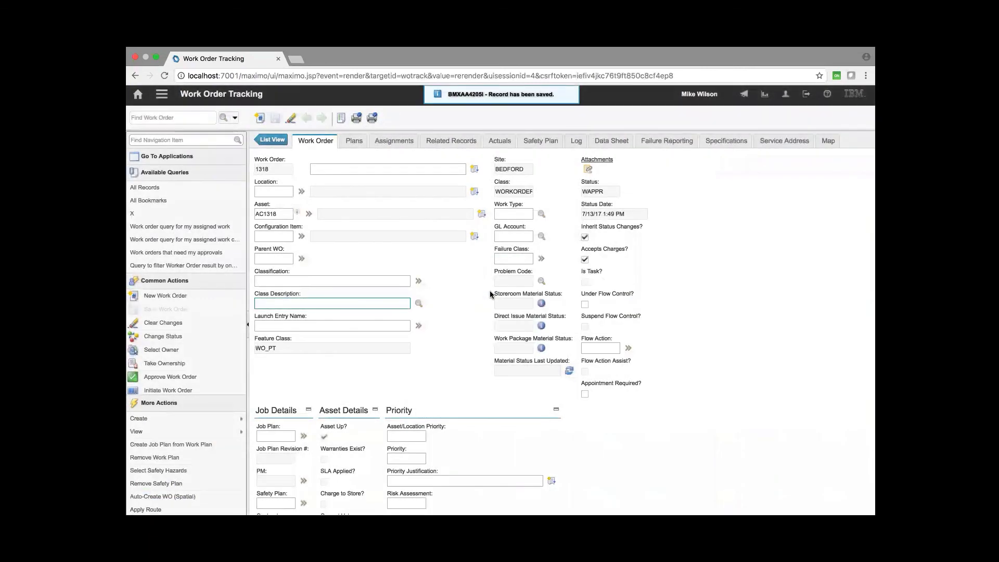
{"action": "left_click", "coordinate": [300, 346]}
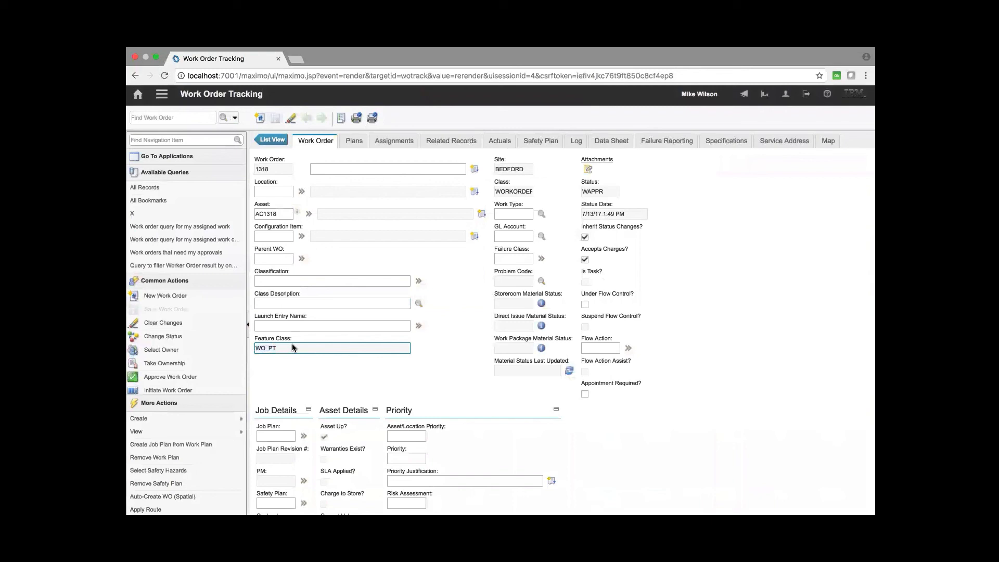
{"action": "double_click", "coordinate": [290, 345]}
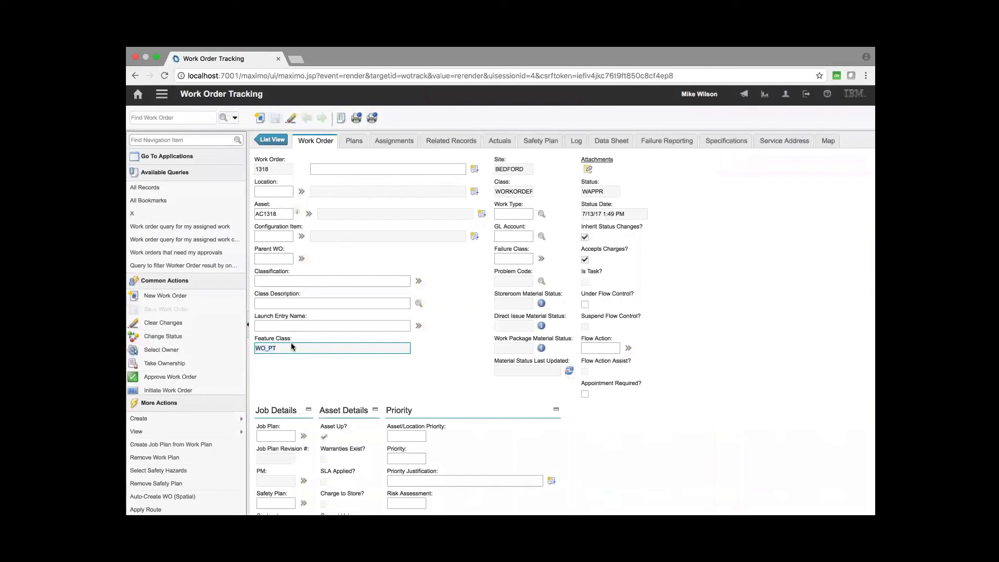